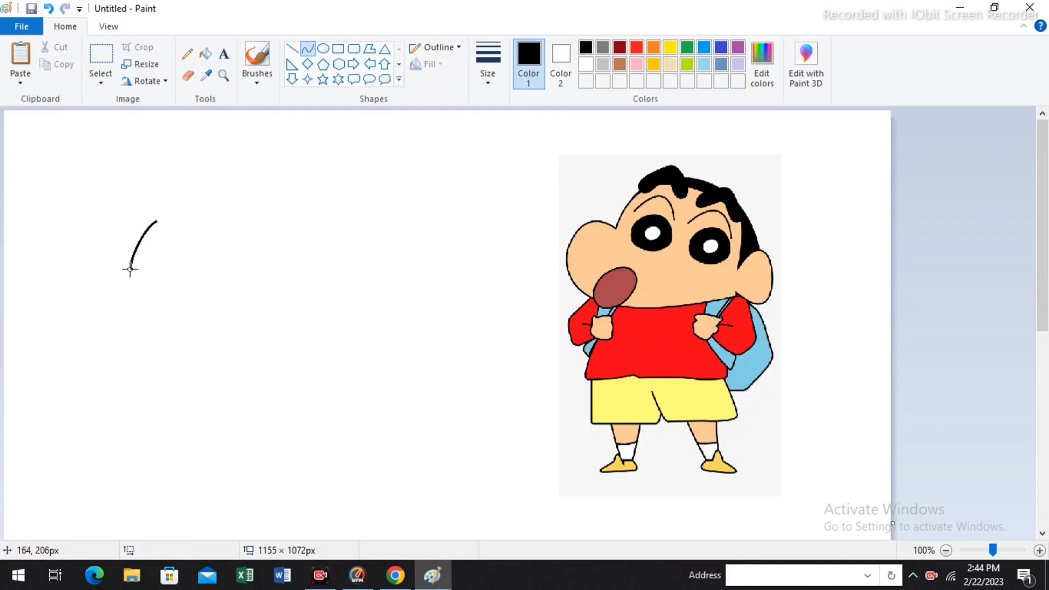
- Draw the left cheek and the long chin line of the face with curves, following the reference picture
{"action": "left_click", "coordinate": [210, 262]}
{"action": "mouse_move", "coordinate": [89, 284]}
{"action": "left_mouse_down"}
{"action": "mouse_move", "coordinate": [91, 254]}
{"action": "mouse_move", "coordinate": [77, 270]}
{"action": "mouse_move", "coordinate": [87, 306]}
{"action": "mouse_move", "coordinate": [147, 350]}
{"action": "mouse_move", "coordinate": [129, 360]}
{"action": "left_mouse_up"}
{"action": "left_click_drag", "start_coordinate": [78, 320], "coordinate": [221, 354]}
{"action": "key", "text": "ctrl+z"}
{"action": "left_click", "coordinate": [301, 250]}
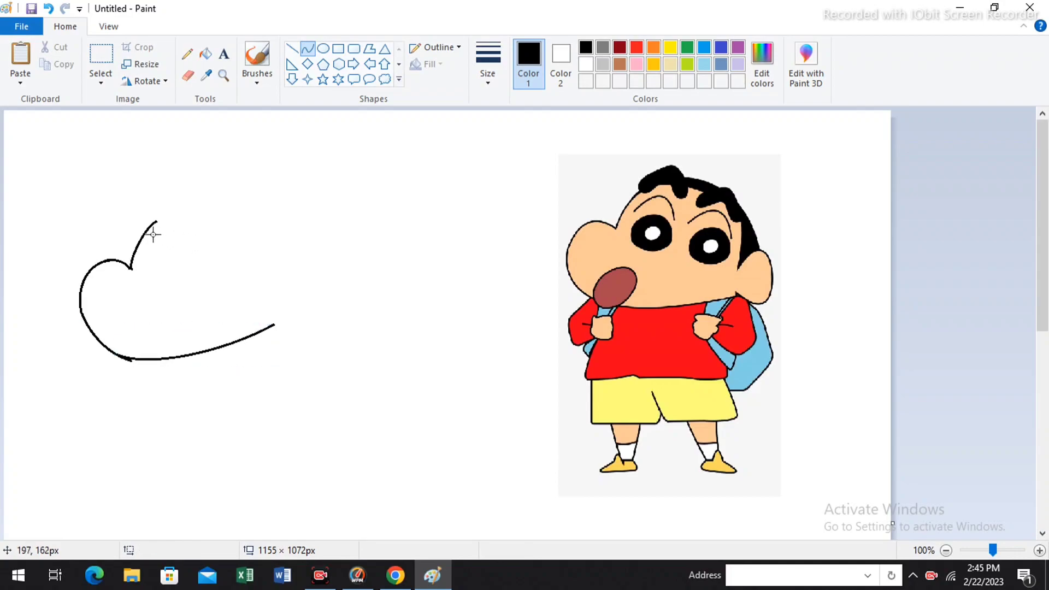
- Draw the forehead and the right side of the face with curves
{"action": "left_click_drag", "start_coordinate": [155, 221], "coordinate": [176, 215]}
{"action": "mouse_move", "coordinate": [225, 218]}
{"action": "left_mouse_down"}
{"action": "mouse_move", "coordinate": [255, 284]}
{"action": "mouse_move", "coordinate": [259, 266]}
{"action": "mouse_move", "coordinate": [260, 294]}
{"action": "left_mouse_up"}
{"action": "left_click", "coordinate": [256, 251]}
{"action": "left_click", "coordinate": [308, 287]}
{"action": "key", "text": "ctrl+z"}
- Draw the rounded right ear with curves beside the face
{"action": "mouse_move", "coordinate": [259, 265]}
{"action": "left_mouse_down"}
{"action": "mouse_move", "coordinate": [260, 292]}
{"action": "mouse_move", "coordinate": [273, 271]}
{"action": "mouse_move", "coordinate": [297, 275]}
{"action": "mouse_move", "coordinate": [294, 324]}
{"action": "left_mouse_up"}
{"action": "left_click", "coordinate": [279, 270]}
{"action": "mouse_move", "coordinate": [289, 280]}
{"action": "left_mouse_down"}
{"action": "mouse_move", "coordinate": [298, 269]}
{"action": "mouse_move", "coordinate": [258, 290]}
{"action": "mouse_move", "coordinate": [305, 256]}
{"action": "mouse_move", "coordinate": [302, 323]}
{"action": "left_mouse_up"}
{"action": "key", "text": "ctrl+z"}
{"action": "key", "text": "ctrl+z"}
{"action": "mouse_move", "coordinate": [307, 282]}
{"action": "left_mouse_down"}
{"action": "mouse_move", "coordinate": [316, 304]}
{"action": "mouse_move", "coordinate": [274, 306]}
{"action": "mouse_move", "coordinate": [293, 316]}
{"action": "mouse_move", "coordinate": [281, 326]}
{"action": "left_mouse_up"}
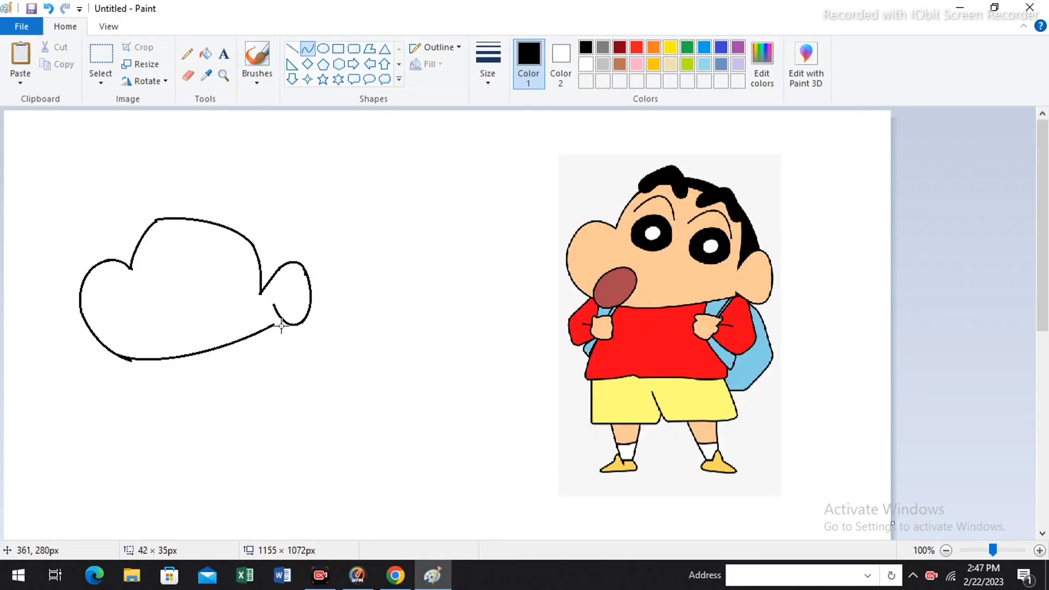
- Erase the lower inner end of the right ear and redraw it as a short curve
{"action": "left_click", "coordinate": [187, 76]}
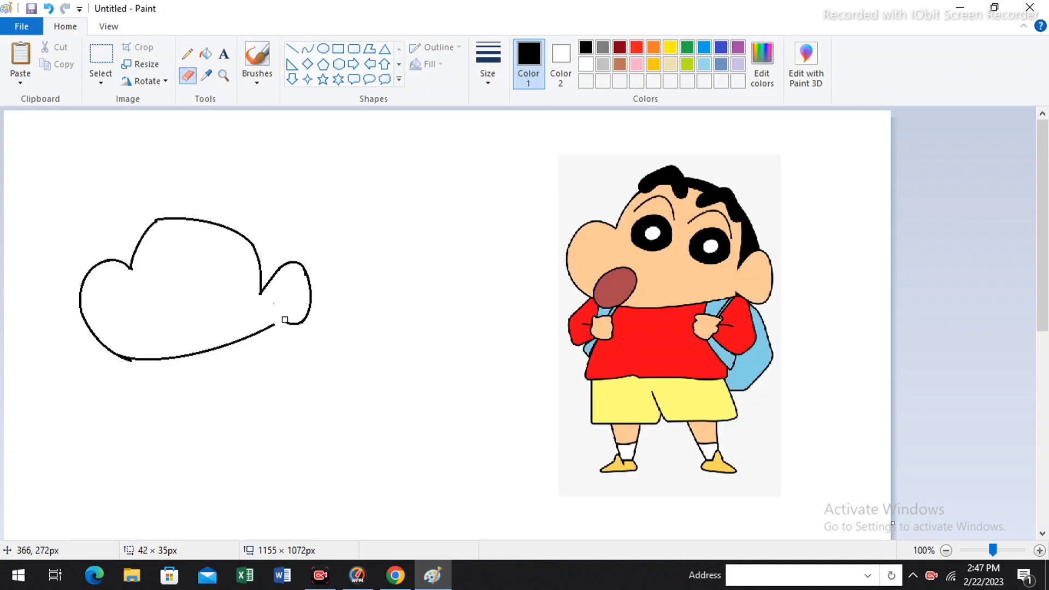
{"action": "left_click", "coordinate": [308, 49]}
{"action": "mouse_move", "coordinate": [287, 322]}
{"action": "left_mouse_down"}
{"action": "mouse_move", "coordinate": [270, 316]}
{"action": "mouse_move", "coordinate": [283, 322]}
{"action": "left_mouse_up"}
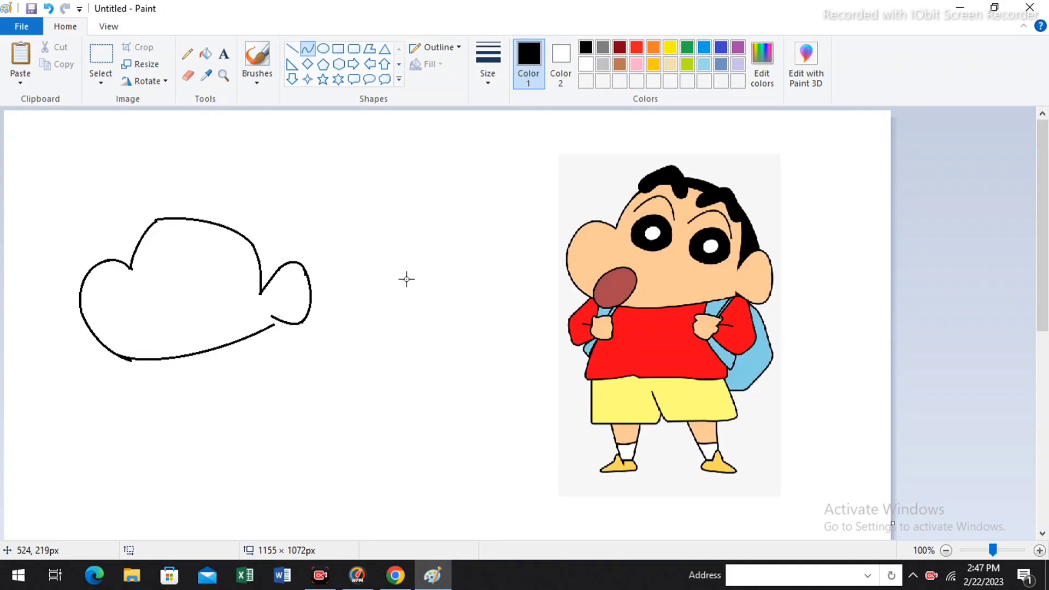
- Draw a curve for the outer hair outline from above the forehead to the top of the right ear
{"action": "mouse_move", "coordinate": [159, 205]}
{"action": "left_mouse_down"}
{"action": "mouse_move", "coordinate": [239, 212]}
{"action": "mouse_move", "coordinate": [294, 261]}
{"action": "left_mouse_up"}
{"action": "mouse_move", "coordinate": [229, 232]}
{"action": "left_mouse_down"}
{"action": "mouse_move", "coordinate": [186, 196]}
{"action": "mouse_move", "coordinate": [260, 205]}
{"action": "left_mouse_up"}
{"action": "left_click", "coordinate": [403, 221]}
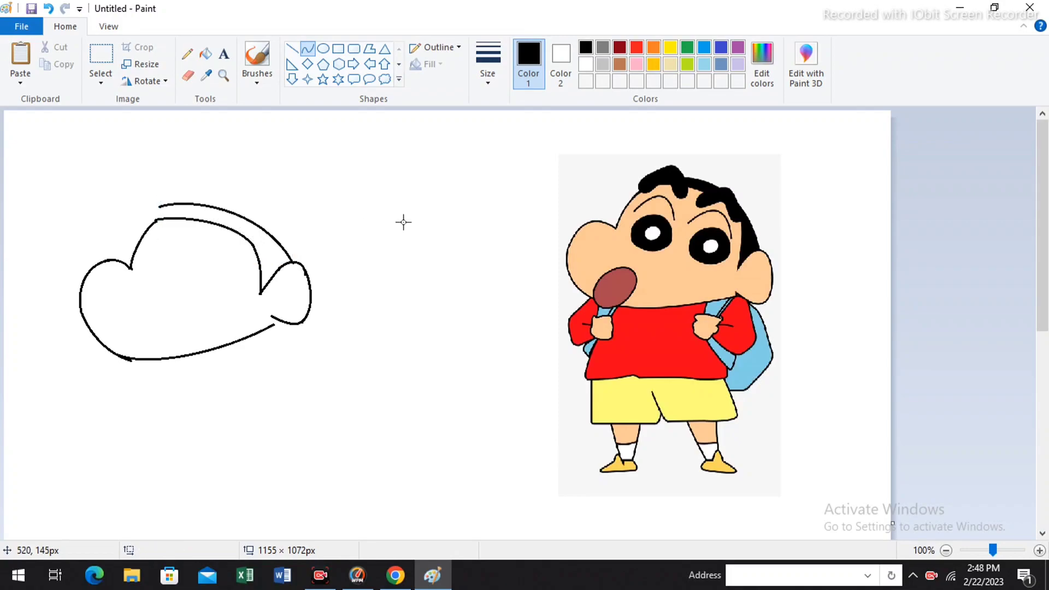
- Paint thick black hair tufts along the forehead with a brush
{"action": "left_click", "coordinate": [257, 79]}
{"action": "left_click", "coordinate": [258, 103]}
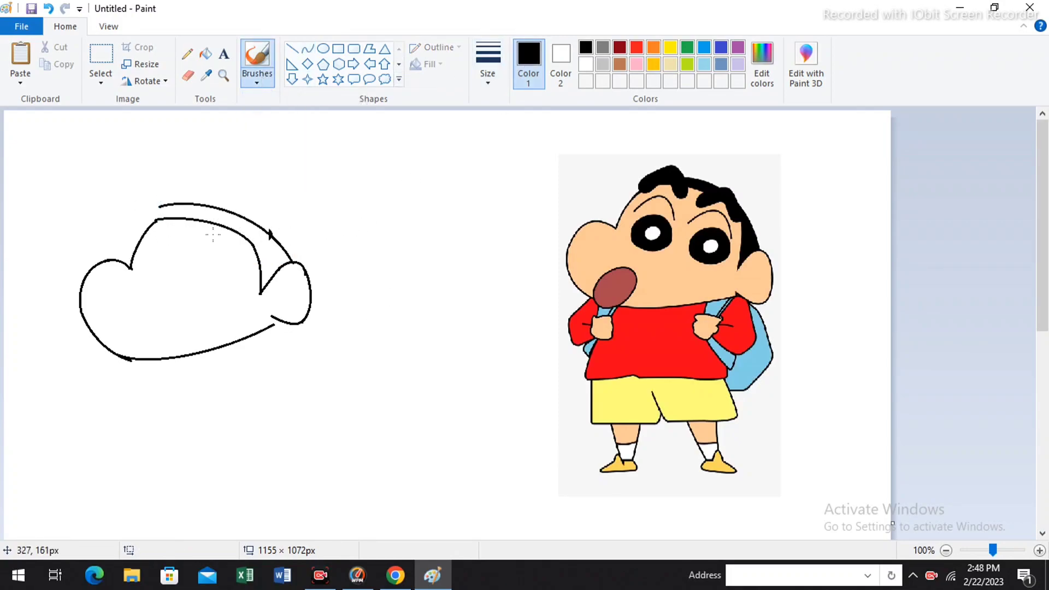
{"action": "mouse_move", "coordinate": [148, 229]}
{"action": "left_mouse_down"}
{"action": "mouse_move", "coordinate": [180, 198]}
{"action": "mouse_move", "coordinate": [204, 225]}
{"action": "mouse_move", "coordinate": [256, 219]}
{"action": "mouse_move", "coordinate": [258, 263]}
{"action": "left_mouse_up"}
{"action": "key", "text": "ctrl+z"}
{"action": "key", "text": "ctrl+z"}
- Fill the enclosed hair areas with black and paint over the remaining gaps with the brush
{"action": "left_click", "coordinate": [206, 53]}
{"action": "left_click", "coordinate": [175, 213]}
{"action": "left_click", "coordinate": [218, 214]}
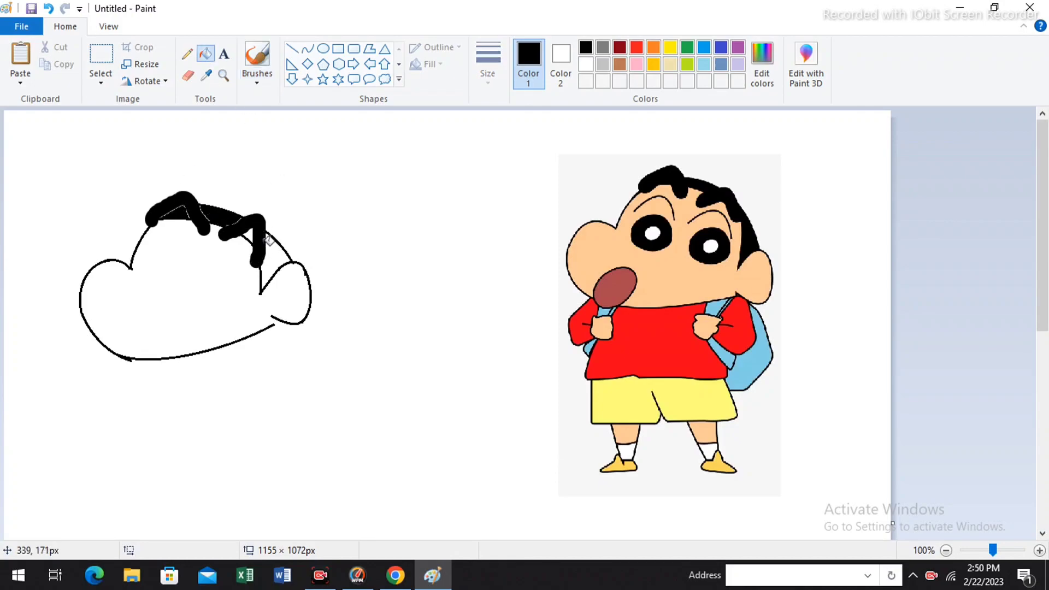
{"action": "left_click", "coordinate": [278, 248]}
{"action": "left_click", "coordinate": [257, 78]}
{"action": "left_click", "coordinate": [350, 104]}
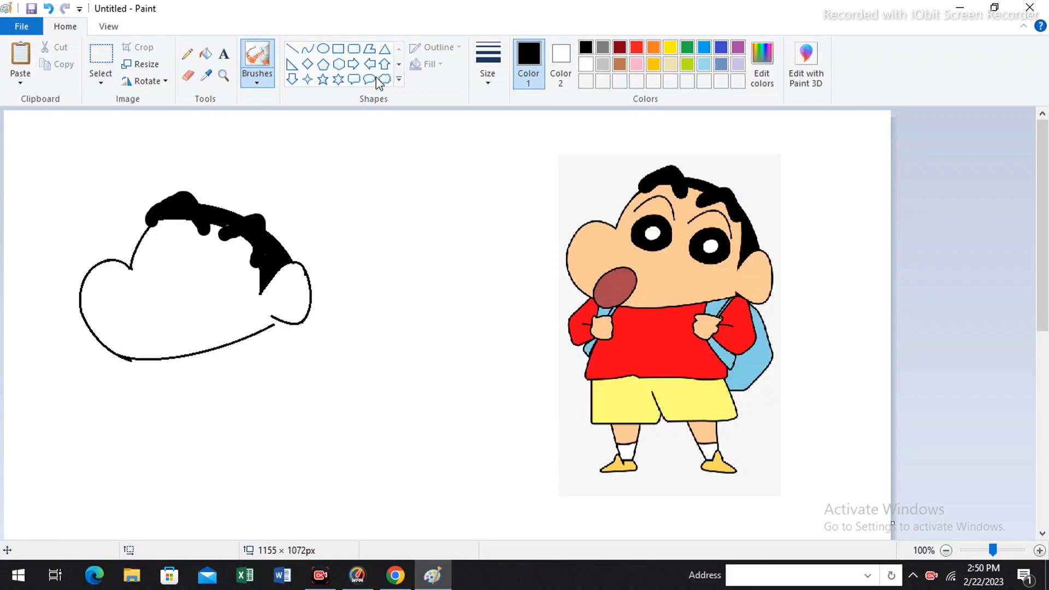
- Join the end of the chin line to the right ear with a short curve
{"action": "left_click", "coordinate": [308, 49]}
{"action": "left_click_drag", "start_coordinate": [272, 318], "coordinate": [282, 321]}
{"action": "double_click", "coordinate": [279, 322]}
{"action": "left_click", "coordinate": [437, 295]}
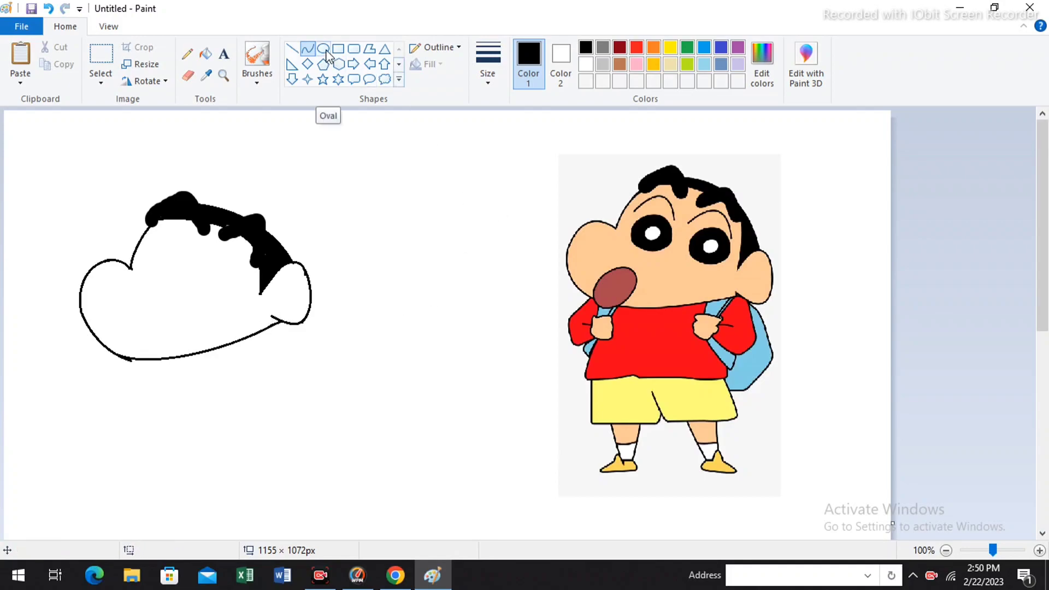
- Draw two curved eyebrow arcs below the hair tufts
{"action": "mouse_move", "coordinate": [148, 240]}
{"action": "left_mouse_down"}
{"action": "mouse_move", "coordinate": [204, 252]}
{"action": "mouse_move", "coordinate": [180, 222]}
{"action": "mouse_move", "coordinate": [173, 255]}
{"action": "mouse_move", "coordinate": [187, 262]}
{"action": "mouse_move", "coordinate": [171, 221]}
{"action": "mouse_move", "coordinate": [188, 226]}
{"action": "mouse_move", "coordinate": [188, 261]}
{"action": "mouse_move", "coordinate": [243, 290]}
{"action": "left_mouse_up"}
{"action": "left_click", "coordinate": [194, 230]}
{"action": "left_click", "coordinate": [211, 269]}
{"action": "key", "text": "ctrl+z"}
{"action": "left_click_drag", "start_coordinate": [219, 266], "coordinate": [225, 242]}
{"action": "left_click_drag", "start_coordinate": [240, 251], "coordinate": [249, 247]}
{"action": "left_click", "coordinate": [348, 205]}
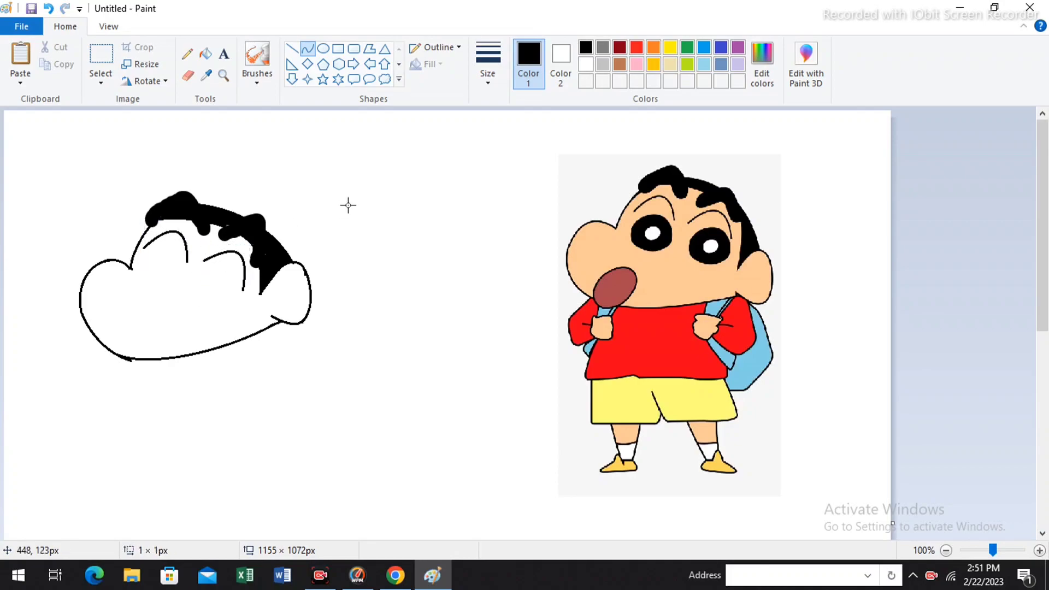
- Draw a circle for the eye beside the head and fill it with black
{"action": "left_click", "coordinate": [324, 55]}
{"action": "mouse_move", "coordinate": [141, 251]}
{"action": "left_mouse_down"}
{"action": "mouse_move", "coordinate": [180, 289]}
{"action": "mouse_move", "coordinate": [80, 201]}
{"action": "left_mouse_up"}
{"action": "left_click", "coordinate": [101, 56]}
{"action": "left_click_drag", "start_coordinate": [39, 167], "coordinate": [116, 231]}
{"action": "right_click", "coordinate": [91, 201]}
{"action": "left_click", "coordinate": [126, 227]}
{"action": "left_click", "coordinate": [181, 163]}
{"action": "left_click", "coordinate": [205, 53]}
{"action": "left_click", "coordinate": [76, 201]}
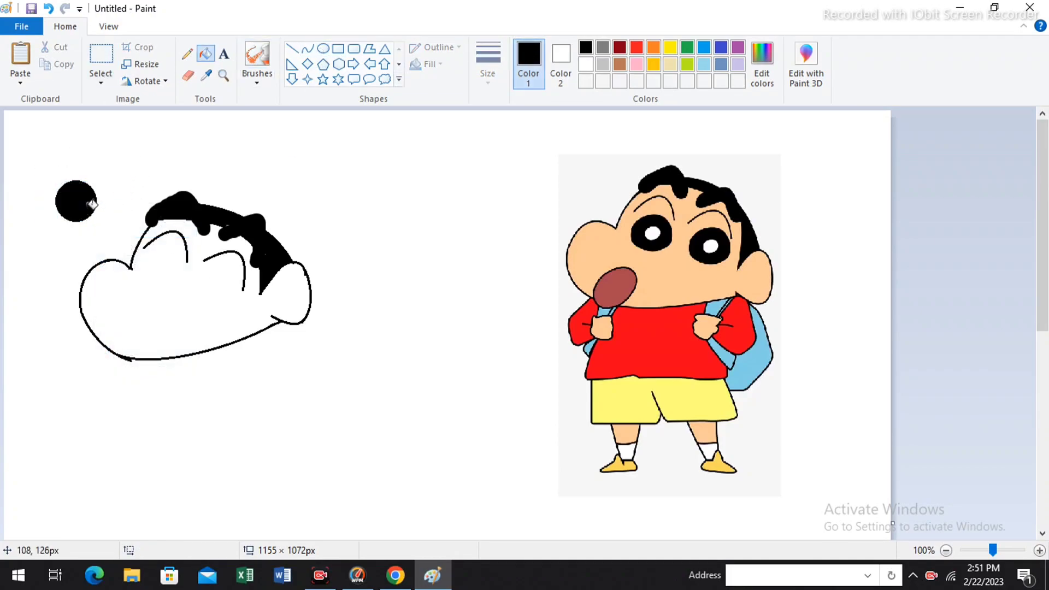
- Try to add a white pupil of about 28 × 26 px inside the black eye circle
{"action": "left_click", "coordinate": [324, 49]}
{"action": "left_click_drag", "start_coordinate": [103, 150], "coordinate": [127, 174]}
{"action": "key", "text": "ctrl+z"}
{"action": "mouse_move", "coordinate": [65, 191]}
{"action": "left_mouse_down"}
{"action": "mouse_move", "coordinate": [86, 210]}
{"action": "mouse_move", "coordinate": [65, 190]}
{"action": "left_mouse_up"}
{"action": "left_click", "coordinate": [585, 64]}
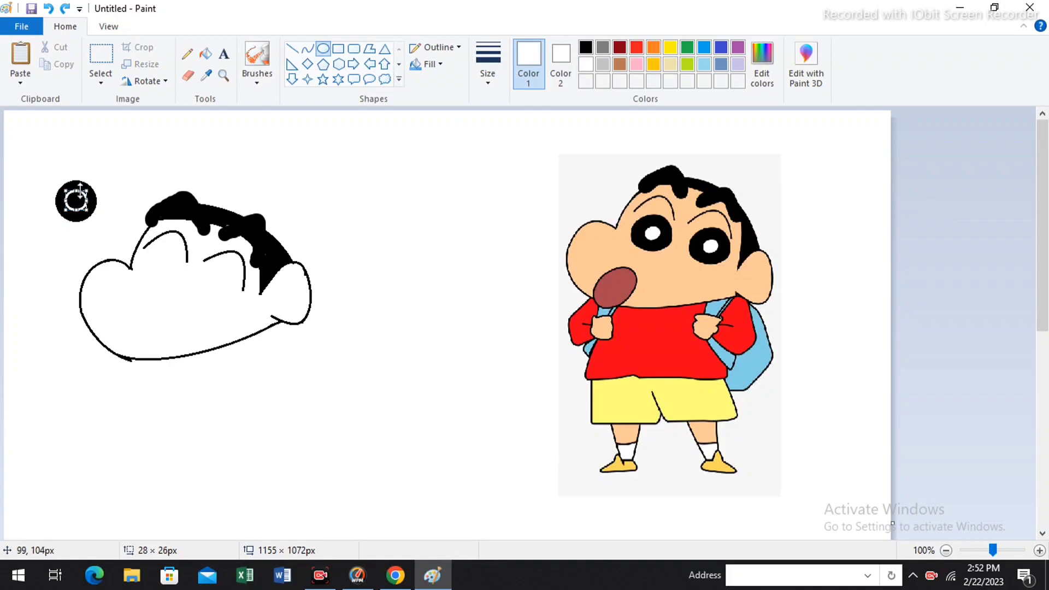
{"action": "left_click", "coordinate": [205, 53]}
{"action": "left_click", "coordinate": [76, 201]}
{"action": "key", "text": "ctrl+z"}
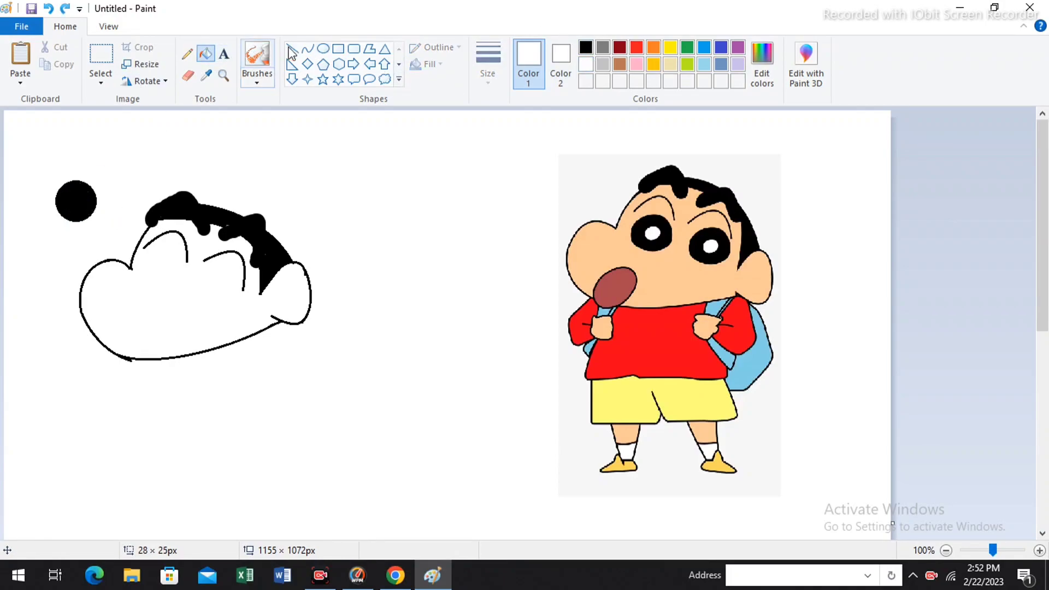
- Draw a white pupil in the black circle and place an eye under each eyebrow arc
{"action": "left_click", "coordinate": [323, 48]}
{"action": "left_click_drag", "start_coordinate": [66, 193], "coordinate": [86, 210]}
{"action": "left_click", "coordinate": [101, 60]}
{"action": "left_click_drag", "start_coordinate": [46, 157], "coordinate": [211, 301]}
- Draw an upright black-outlined oval for the mouth on the blank area above the head
{"action": "left_click", "coordinate": [322, 48]}
{"action": "mouse_move", "coordinate": [69, 140]}
{"action": "left_mouse_down"}
{"action": "mouse_move", "coordinate": [100, 196]}
{"action": "mouse_move", "coordinate": [111, 169]}
{"action": "left_mouse_up"}
{"action": "left_click", "coordinate": [585, 47]}
- Select the mouth oval and skew it horizontally by 15 degrees
{"action": "left_click", "coordinate": [100, 54]}
{"action": "left_click_drag", "start_coordinate": [39, 121], "coordinate": [139, 218]}
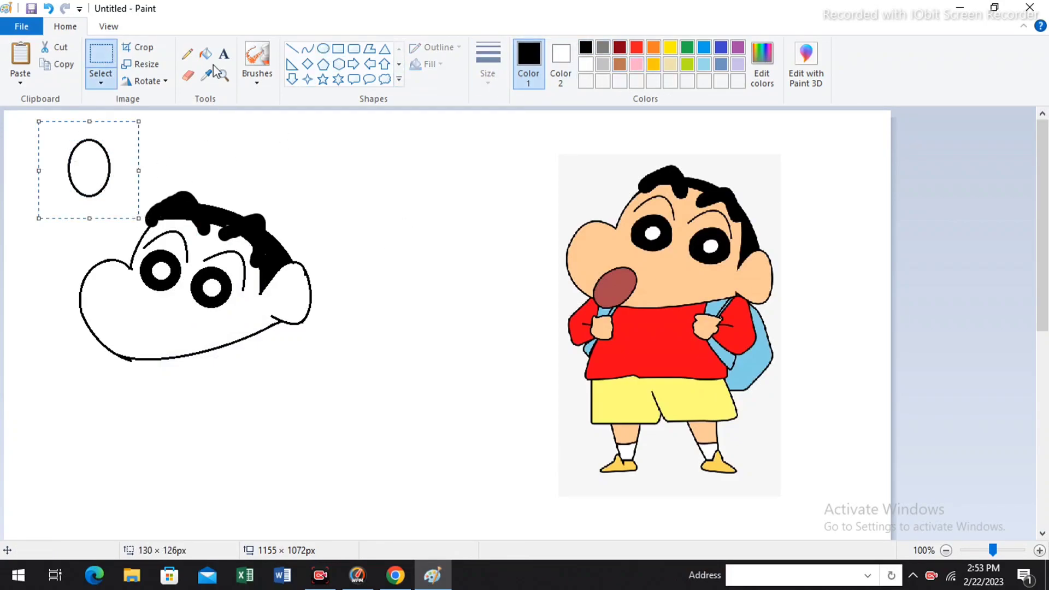
{"action": "key", "text": "ctrl+w"}
{"action": "left_click_drag", "start_coordinate": [217, 72], "coordinate": [383, 16]}
{"action": "double_click", "coordinate": [341, 204]}
{"action": "type", "text": "15"}
{"action": "key", "text": "Return"}
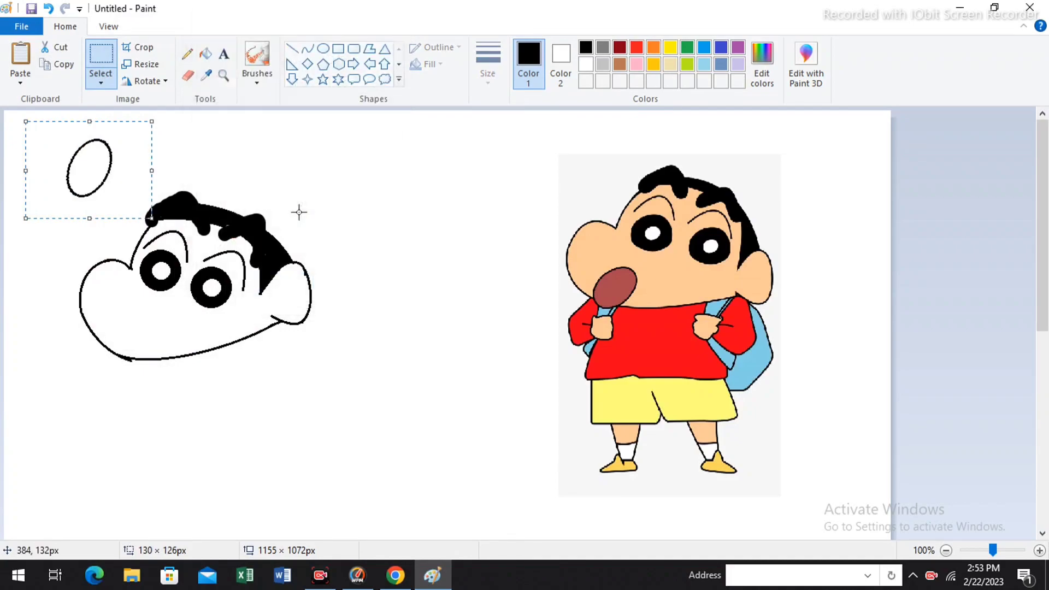
- Move the slanted mouth oval onto the chin line at the lower left of the face
{"action": "left_click_drag", "start_coordinate": [99, 165], "coordinate": [143, 331]}
{"action": "left_click_drag", "start_coordinate": [195, 286], "coordinate": [179, 300]}
{"action": "left_click_drag", "start_coordinate": [133, 334], "coordinate": [137, 328]}
{"action": "left_click", "coordinate": [374, 269]}
- Select the whole drawn head and move it slightly up and to the left
{"action": "left_click", "coordinate": [101, 55]}
{"action": "left_click_drag", "start_coordinate": [49, 149], "coordinate": [332, 381]}
{"action": "left_click_drag", "start_coordinate": [284, 329], "coordinate": [275, 310]}
- Erase the part of the chin line that runs inside the mouth oval, working at 200% zoom
{"action": "left_click", "coordinate": [223, 75]}
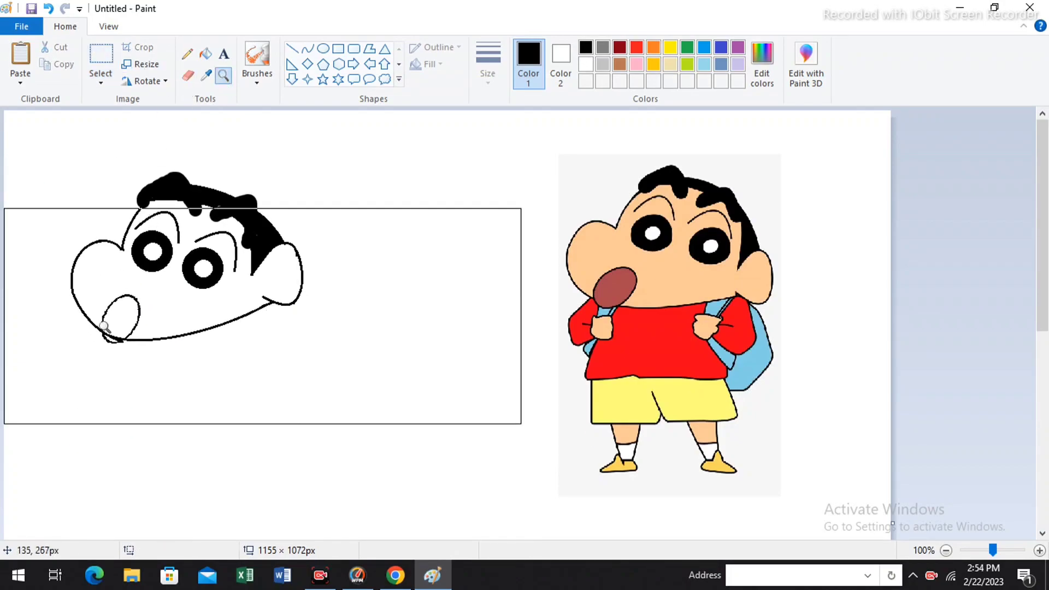
{"action": "left_click", "coordinate": [113, 326]}
{"action": "left_click", "coordinate": [188, 76]}
{"action": "left_click_drag", "start_coordinate": [307, 533], "coordinate": [321, 534]}
{"action": "mouse_move", "coordinate": [201, 333]}
{"action": "left_mouse_down"}
{"action": "mouse_move", "coordinate": [191, 331]}
{"action": "mouse_move", "coordinate": [208, 337]}
{"action": "left_mouse_up"}
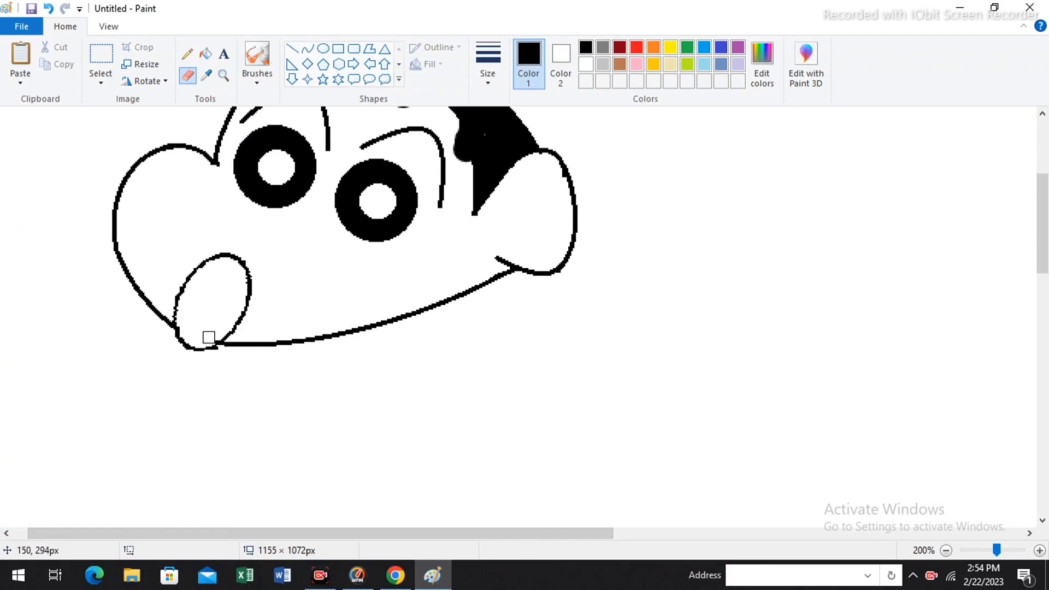
{"action": "left_click", "coordinate": [224, 75]}
{"action": "right_click", "coordinate": [302, 284]}
{"action": "scroll", "coordinate": [302, 283], "scroll_direction": "up", "scroll_amount": 3}
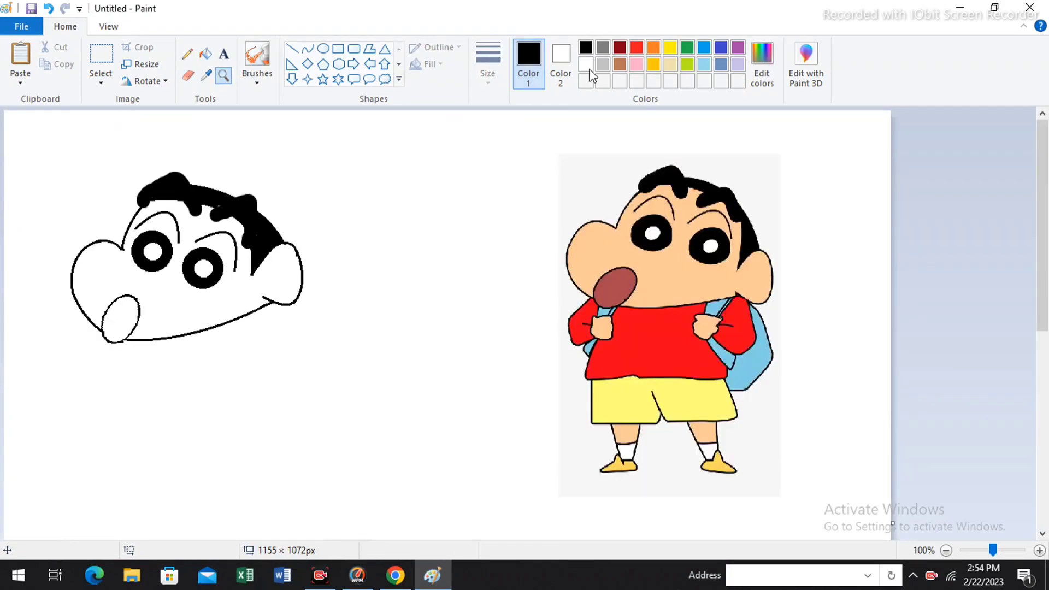
- Move the drawn head a little higher to make room for the body
{"action": "left_click", "coordinate": [102, 59]}
{"action": "left_click_drag", "start_coordinate": [36, 158], "coordinate": [329, 432]}
{"action": "left_click_drag", "start_coordinate": [273, 349], "coordinate": [270, 327]}
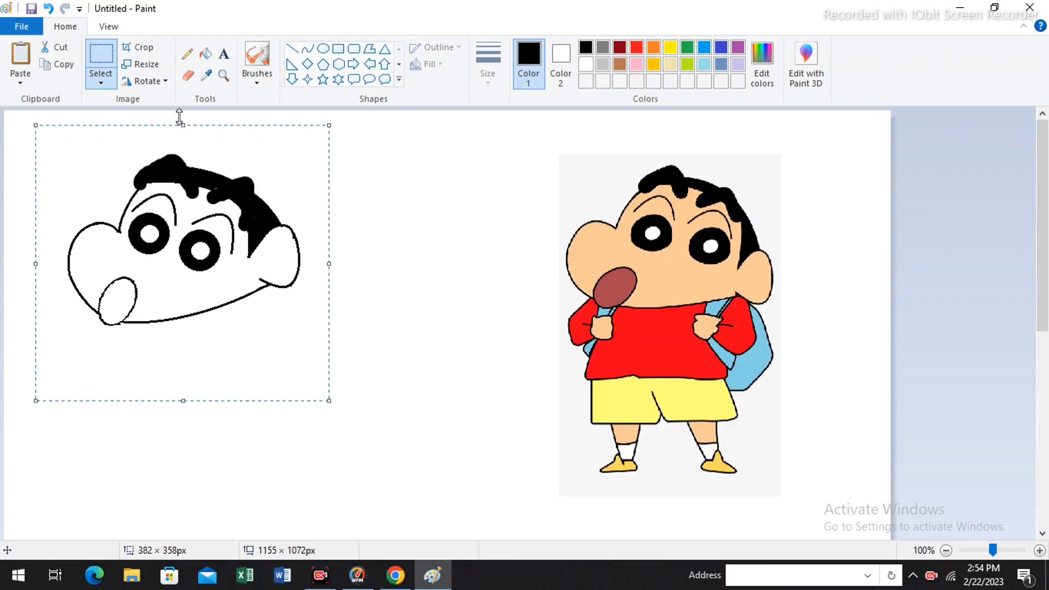
- Draw the outer edge of the left sleeve with curves, from the cheek down to the elbow
{"action": "left_click", "coordinate": [307, 48]}
{"action": "mouse_move", "coordinate": [89, 309]}
{"action": "left_mouse_down"}
{"action": "mouse_move", "coordinate": [73, 332]}
{"action": "mouse_move", "coordinate": [75, 369]}
{"action": "mouse_move", "coordinate": [103, 362]}
{"action": "left_mouse_up"}
{"action": "left_click", "coordinate": [78, 322]}
{"action": "left_click", "coordinate": [87, 349]}
{"action": "left_click", "coordinate": [67, 348]}
{"action": "left_click", "coordinate": [67, 348]}
{"action": "left_click", "coordinate": [92, 370]}
- Draw the lower edge and the inner crease of the left sleeve with curves
{"action": "left_click_drag", "start_coordinate": [89, 367], "coordinate": [106, 352]}
{"action": "left_click", "coordinate": [73, 370]}
{"action": "left_click", "coordinate": [123, 365]}
{"action": "key", "text": "ctrl+z"}
{"action": "left_click", "coordinate": [97, 347]}
{"action": "left_click", "coordinate": [97, 347]}
{"action": "left_click", "coordinate": [107, 364]}
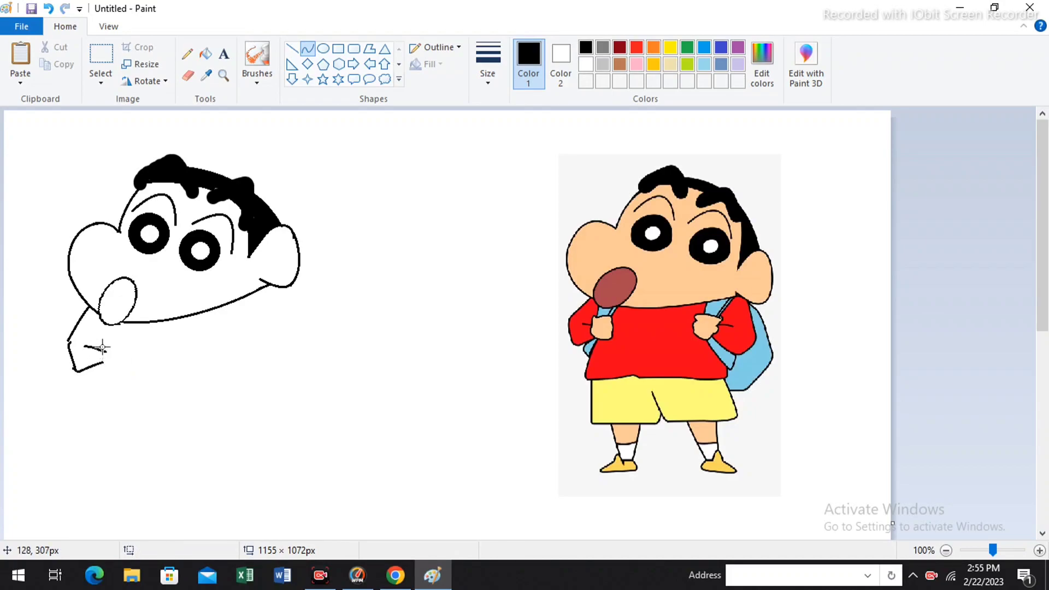
- Draw the left fist at the end of the sleeve with a thicker pencil line
{"action": "left_click", "coordinate": [187, 53]}
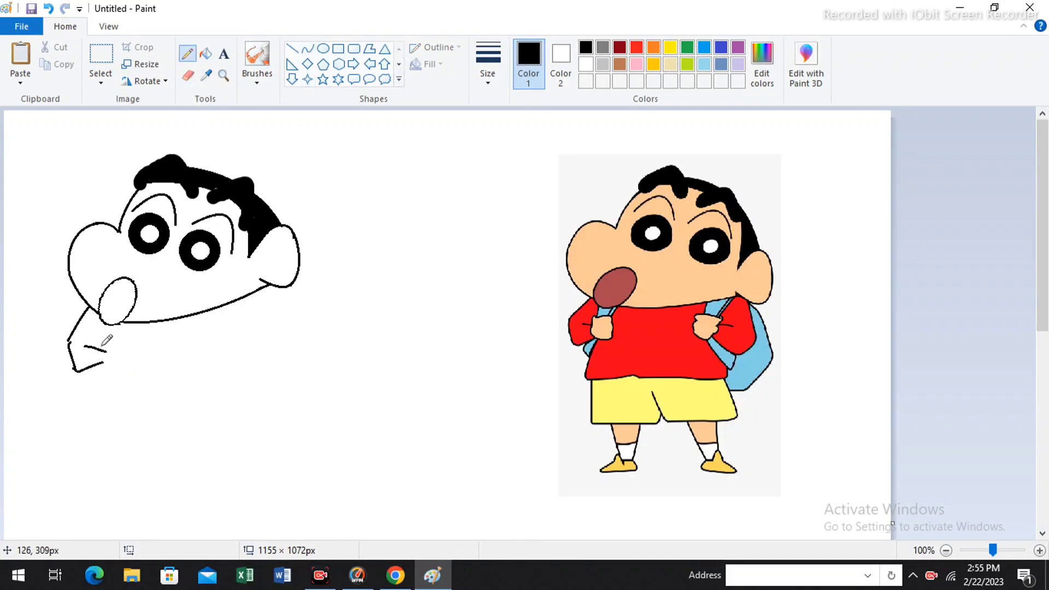
{"action": "left_click", "coordinate": [487, 74]}
{"action": "left_click", "coordinate": [511, 146]}
- Draw the left backpack strap between the mouth and the fist with straight lines
{"action": "left_click", "coordinate": [292, 49]}
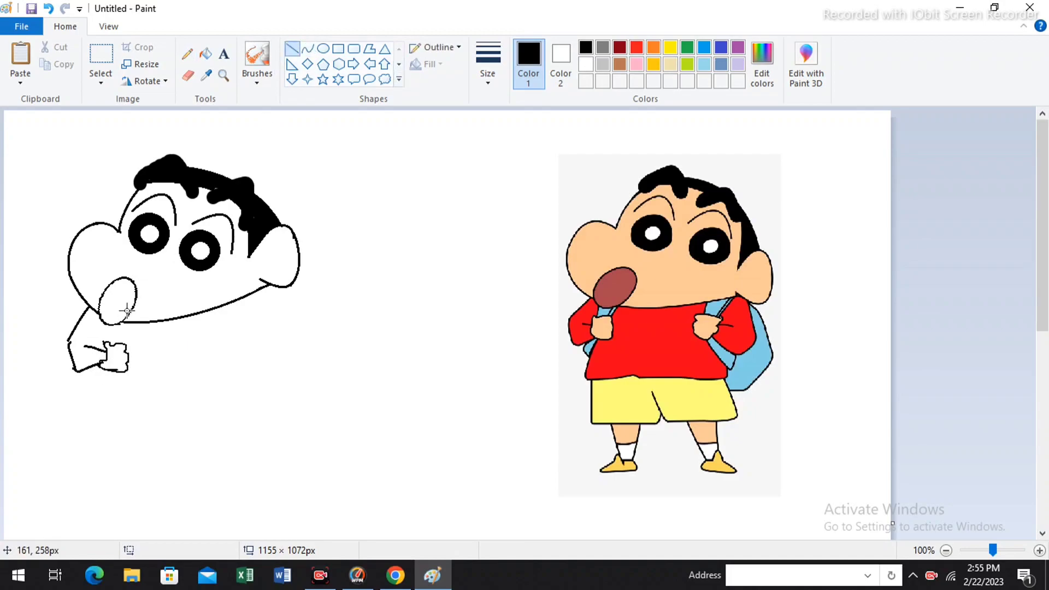
{"action": "left_click_drag", "start_coordinate": [111, 322], "coordinate": [110, 344]}
{"action": "mouse_move", "coordinate": [127, 324]}
{"action": "left_mouse_down"}
{"action": "mouse_move", "coordinate": [127, 343]}
{"action": "mouse_move", "coordinate": [83, 377]}
{"action": "mouse_move", "coordinate": [98, 391]}
{"action": "mouse_move", "coordinate": [88, 424]}
{"action": "mouse_move", "coordinate": [177, 419]}
{"action": "left_mouse_up"}
- Draw the bag edge below the left hand, the shirt's left side and its bottom hem with straight lines
{"action": "left_click", "coordinate": [148, 343]}
{"action": "left_click", "coordinate": [166, 386]}
{"action": "left_click", "coordinate": [150, 381]}
{"action": "left_click_drag", "start_coordinate": [177, 418], "coordinate": [244, 417]}
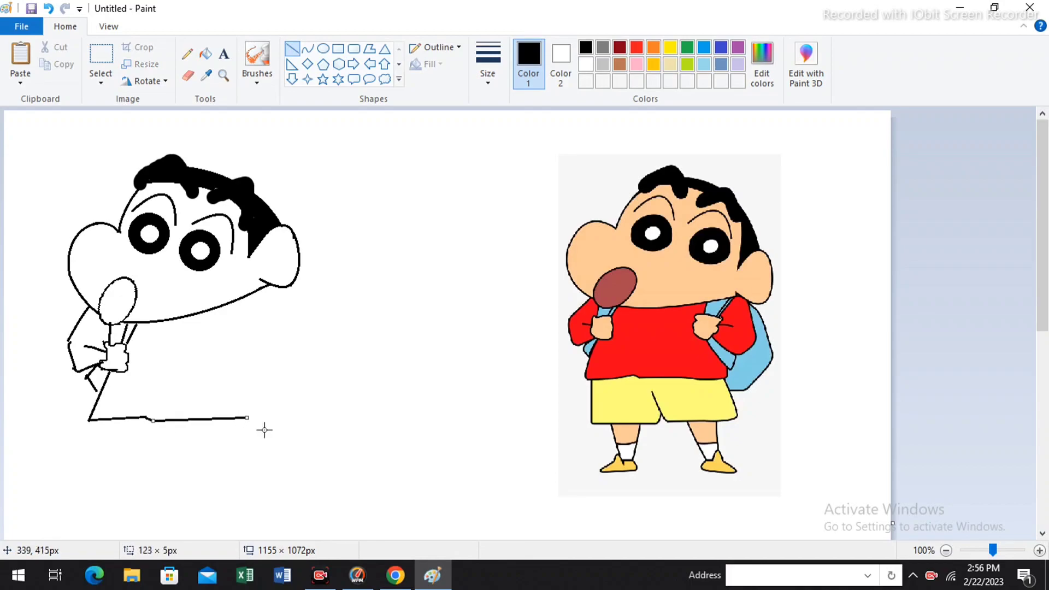
- Draw the right sleeve's outer edge with lines and its rounded lower edge and crease with curves
{"action": "mouse_move", "coordinate": [272, 284]}
{"action": "left_mouse_down"}
{"action": "mouse_move", "coordinate": [299, 343]}
{"action": "mouse_move", "coordinate": [287, 361]}
{"action": "left_mouse_up"}
{"action": "left_click", "coordinate": [322, 330]}
{"action": "left_click", "coordinate": [308, 48]}
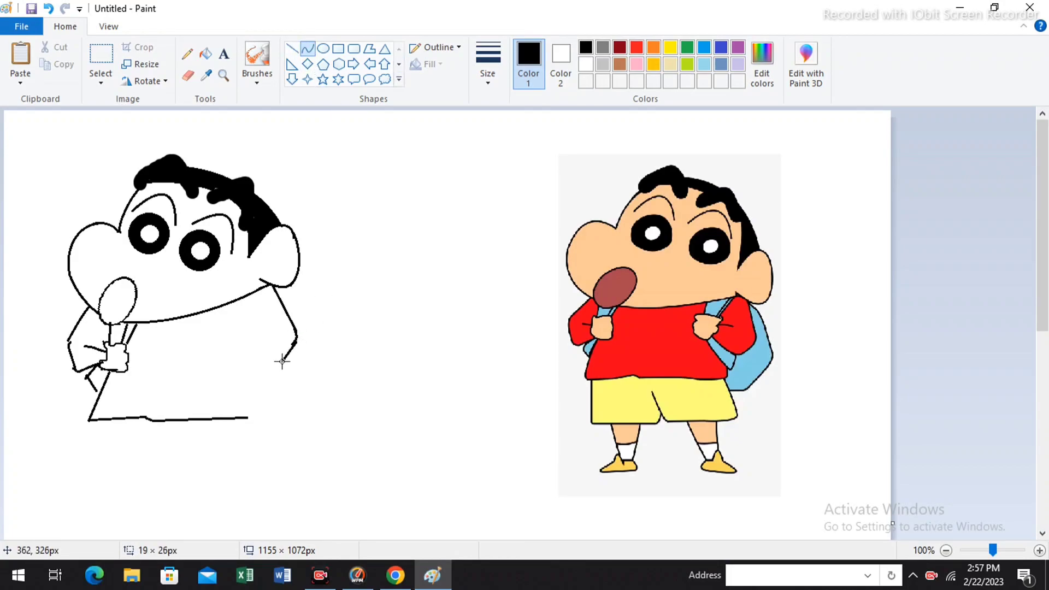
{"action": "mouse_move", "coordinate": [289, 348]}
{"action": "left_mouse_down"}
{"action": "mouse_move", "coordinate": [286, 356]}
{"action": "mouse_move", "coordinate": [253, 339]}
{"action": "mouse_move", "coordinate": [268, 355]}
{"action": "mouse_move", "coordinate": [276, 328]}
{"action": "mouse_move", "coordinate": [283, 336]}
{"action": "left_mouse_up"}
{"action": "left_click", "coordinate": [273, 326]}
{"action": "left_click", "coordinate": [338, 325]}
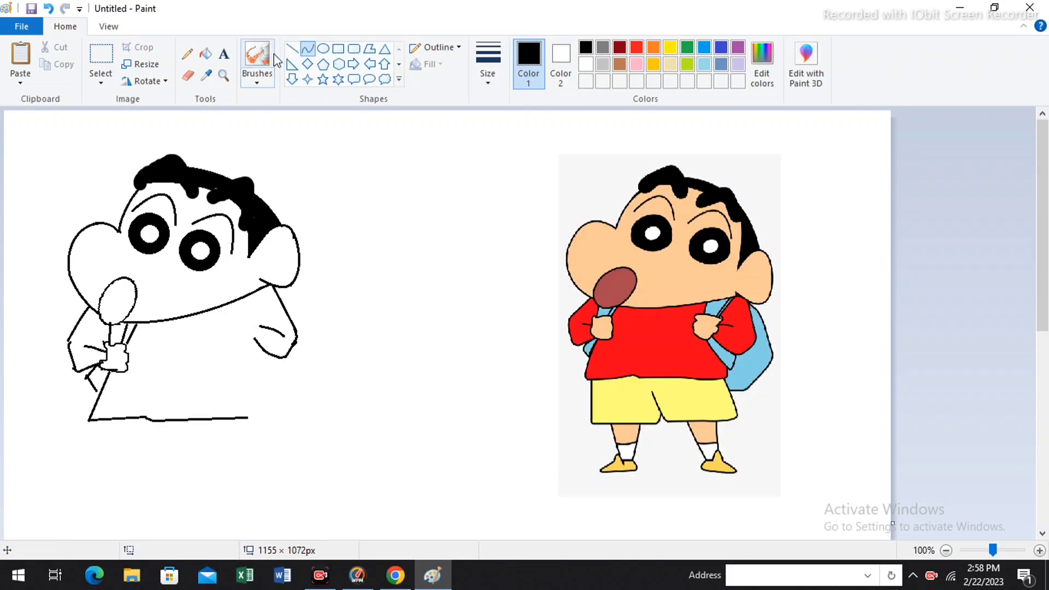
- Draw the right backpack strap lines below the ear with short curves
{"action": "mouse_move", "coordinate": [242, 296]}
{"action": "left_mouse_down"}
{"action": "mouse_move", "coordinate": [234, 320]}
{"action": "mouse_move", "coordinate": [255, 314]}
{"action": "mouse_move", "coordinate": [265, 291]}
{"action": "mouse_move", "coordinate": [259, 312]}
{"action": "left_mouse_up"}
{"action": "left_click", "coordinate": [236, 308]}
{"action": "left_click", "coordinate": [240, 307]}
{"action": "left_click", "coordinate": [260, 309]}
{"action": "left_click", "coordinate": [262, 304]}
{"action": "left_click", "coordinate": [261, 303]}
{"action": "left_click", "coordinate": [374, 298]}
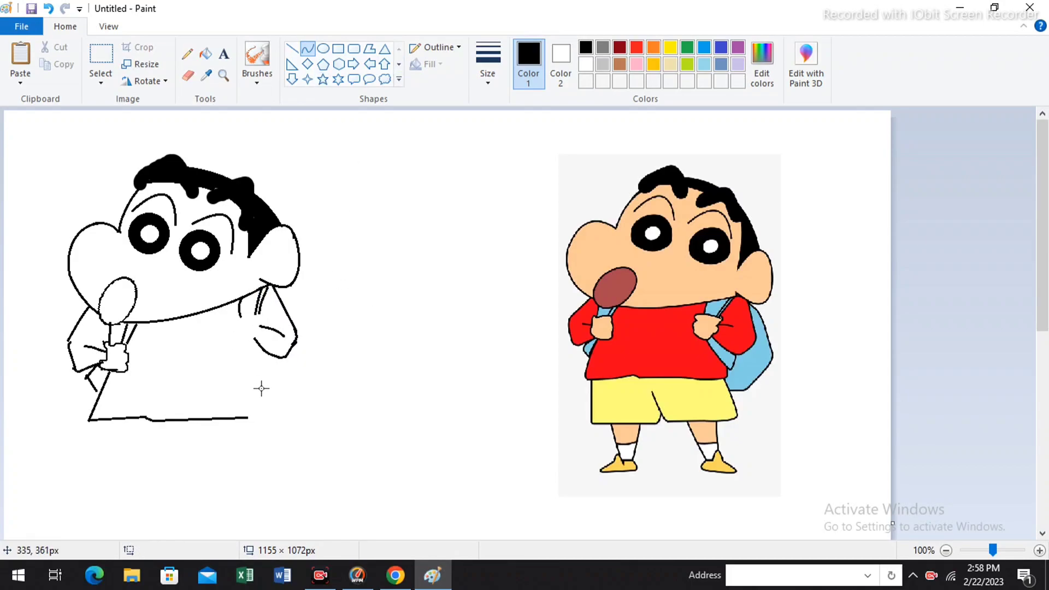
- Erase the angular corners of the left sleeve and redraw them as smooth curves
{"action": "left_click", "coordinate": [188, 75]}
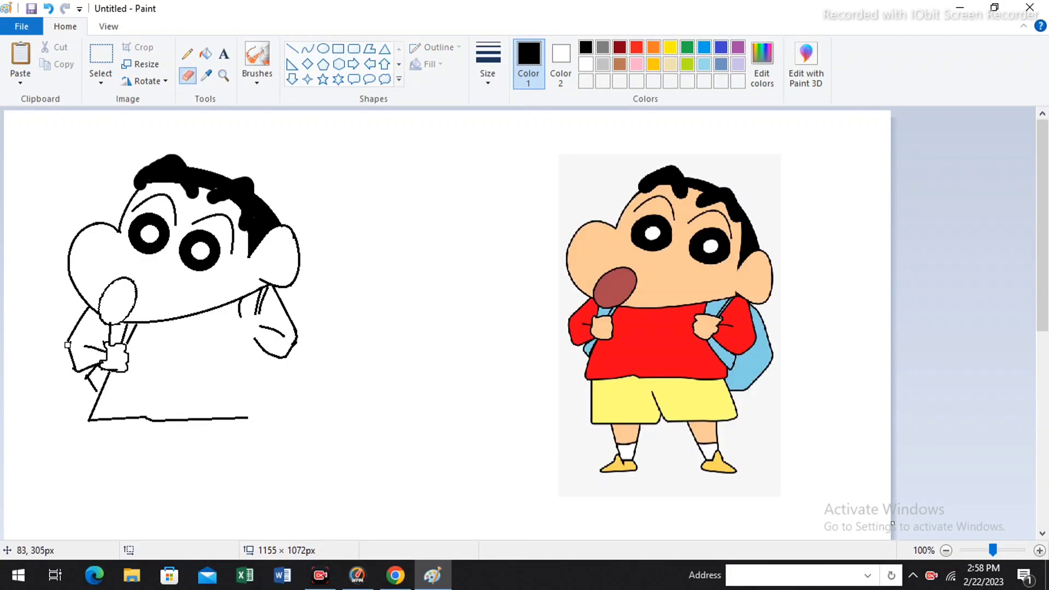
{"action": "left_click", "coordinate": [308, 49]}
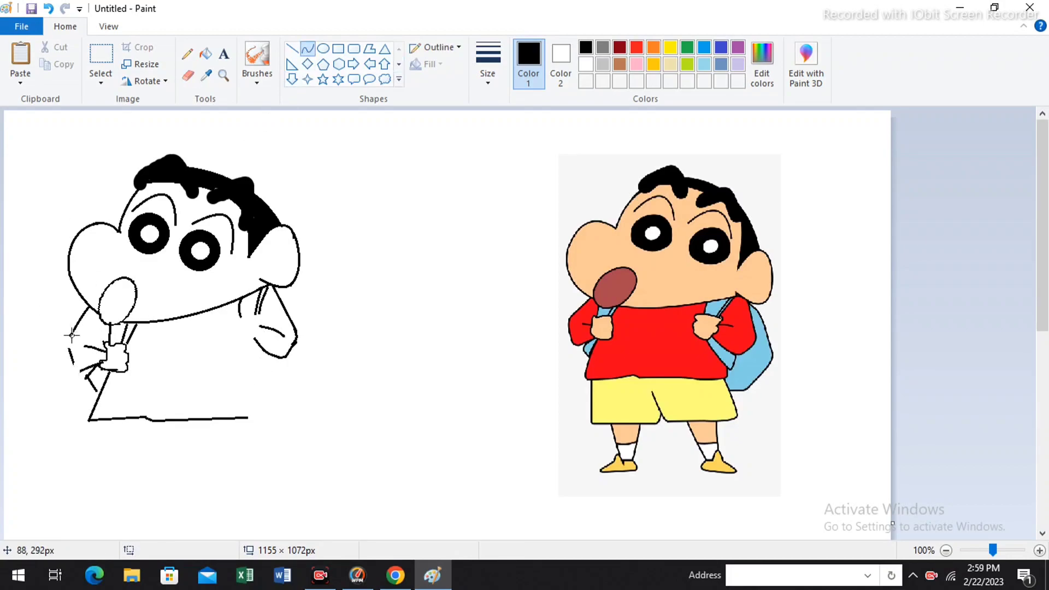
{"action": "left_click", "coordinate": [68, 345]}
{"action": "left_click", "coordinate": [67, 344]}
{"action": "left_click_drag", "start_coordinate": [68, 348], "coordinate": [81, 371]}
{"action": "left_click", "coordinate": [114, 381]}
{"action": "left_click", "coordinate": [77, 369]}
{"action": "left_click", "coordinate": [221, 367]}
- Draw the upper edge and left side of the right fist below the strap with short curves
{"action": "left_click_drag", "start_coordinate": [235, 320], "coordinate": [271, 318]}
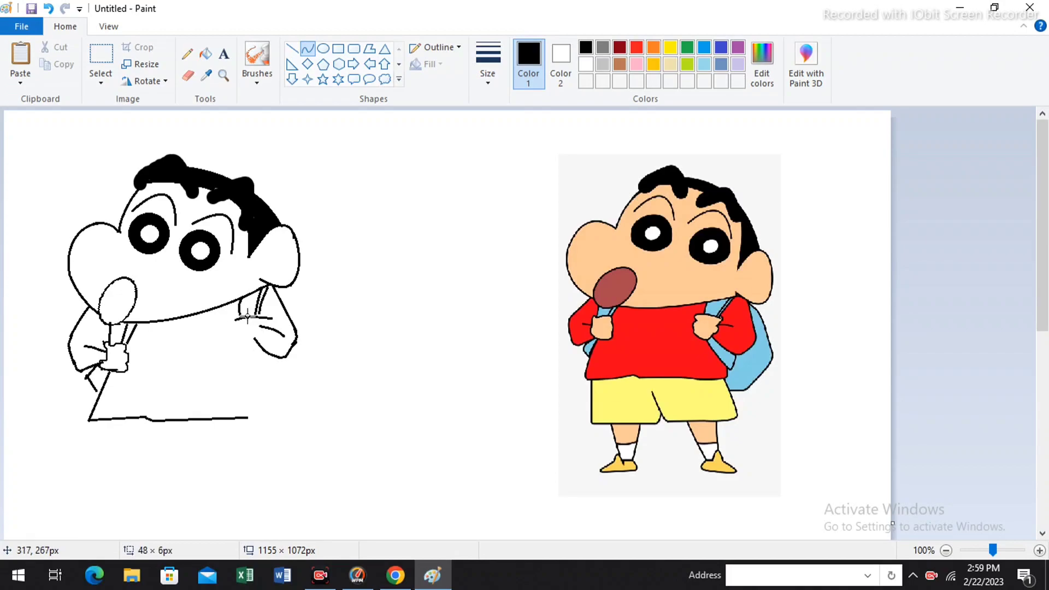
{"action": "left_click", "coordinate": [256, 314]}
{"action": "left_click_drag", "start_coordinate": [235, 325], "coordinate": [235, 322]}
{"action": "left_click", "coordinate": [234, 326]}
{"action": "left_click", "coordinate": [188, 75]}
{"action": "left_click", "coordinate": [307, 48]}
{"action": "left_click", "coordinate": [239, 326]}
{"action": "left_click", "coordinate": [239, 326]}
{"action": "key", "text": "ctrl+z"}
{"action": "left_click", "coordinate": [337, 320]}
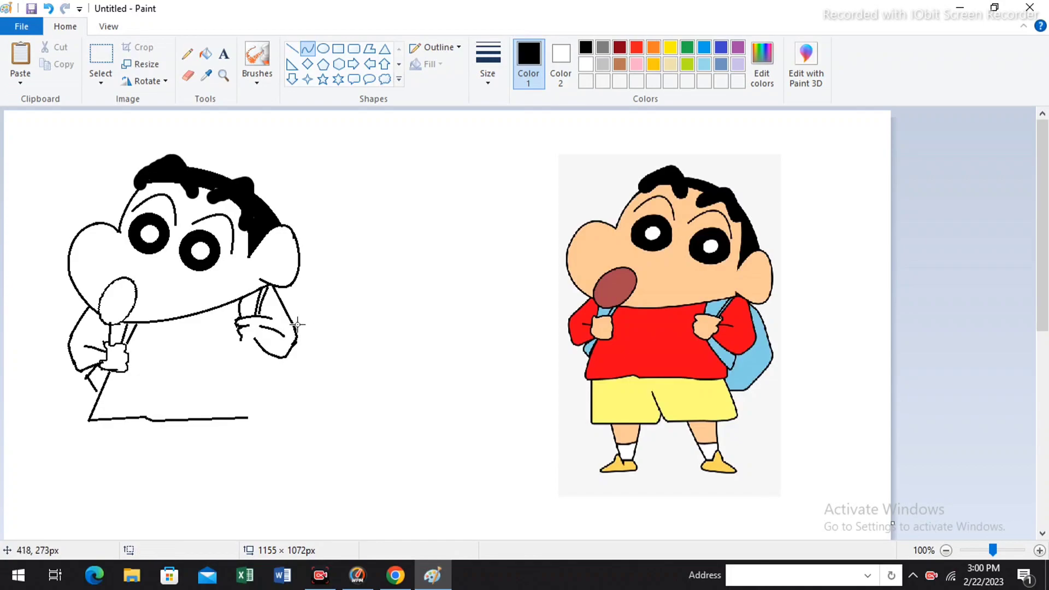
- Complete the right fist with curves for its lower edge and fingers, meeting the sleeve
{"action": "left_click", "coordinate": [251, 345]}
{"action": "left_click", "coordinate": [354, 329]}
{"action": "left_click_drag", "start_coordinate": [255, 339], "coordinate": [272, 322]}
{"action": "left_click", "coordinate": [284, 342]}
{"action": "double_click", "coordinate": [266, 328]}
{"action": "double_click", "coordinate": [268, 322]}
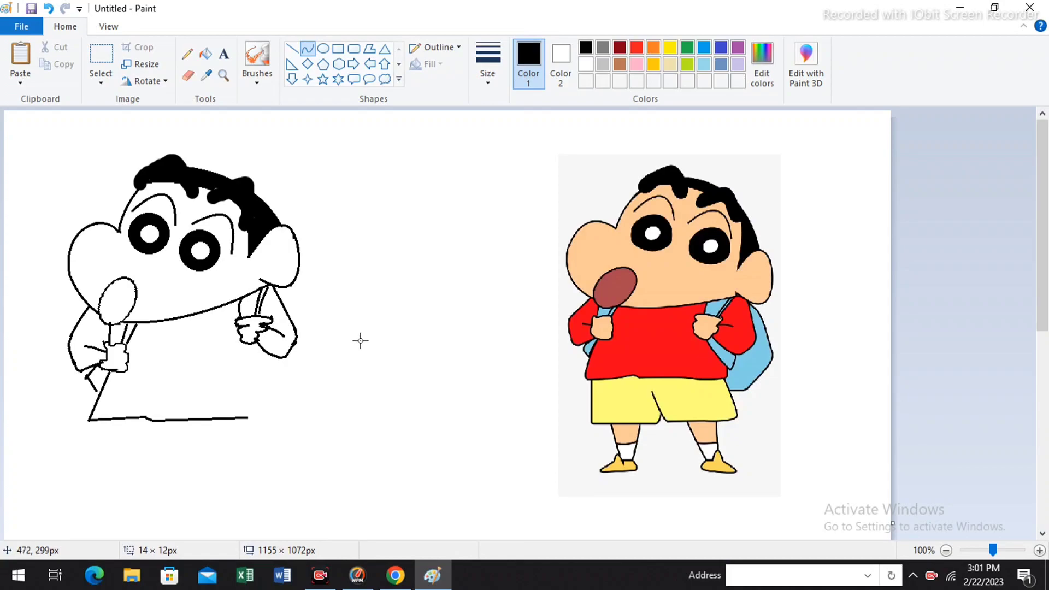
- Draw the pointed lower end of the right backpack strap with two curves running from the fist and sleeve to a tip
{"action": "mouse_move", "coordinate": [251, 345]}
{"action": "left_mouse_down"}
{"action": "mouse_move", "coordinate": [266, 381]}
{"action": "mouse_move", "coordinate": [269, 372]}
{"action": "mouse_move", "coordinate": [260, 375]}
{"action": "mouse_move", "coordinate": [276, 376]}
{"action": "mouse_move", "coordinate": [263, 382]}
{"action": "left_mouse_up"}
{"action": "left_click", "coordinate": [259, 375]}
{"action": "left_click", "coordinate": [275, 371]}
{"action": "left_click", "coordinate": [274, 371]}
{"action": "double_click", "coordinate": [269, 384]}
- Draw the backpack's outer edge as a curve running from under the right ear down past the right sleeve
{"action": "mouse_move", "coordinate": [272, 287]}
{"action": "left_mouse_down"}
{"action": "mouse_move", "coordinate": [323, 316]}
{"action": "mouse_move", "coordinate": [325, 368]}
{"action": "left_mouse_up"}
{"action": "double_click", "coordinate": [297, 295]}
{"action": "key", "text": "ctrl+z"}
{"action": "left_click_drag", "start_coordinate": [308, 311], "coordinate": [321, 359]}
{"action": "left_click", "coordinate": [316, 322]}
{"action": "left_click", "coordinate": [317, 325]}
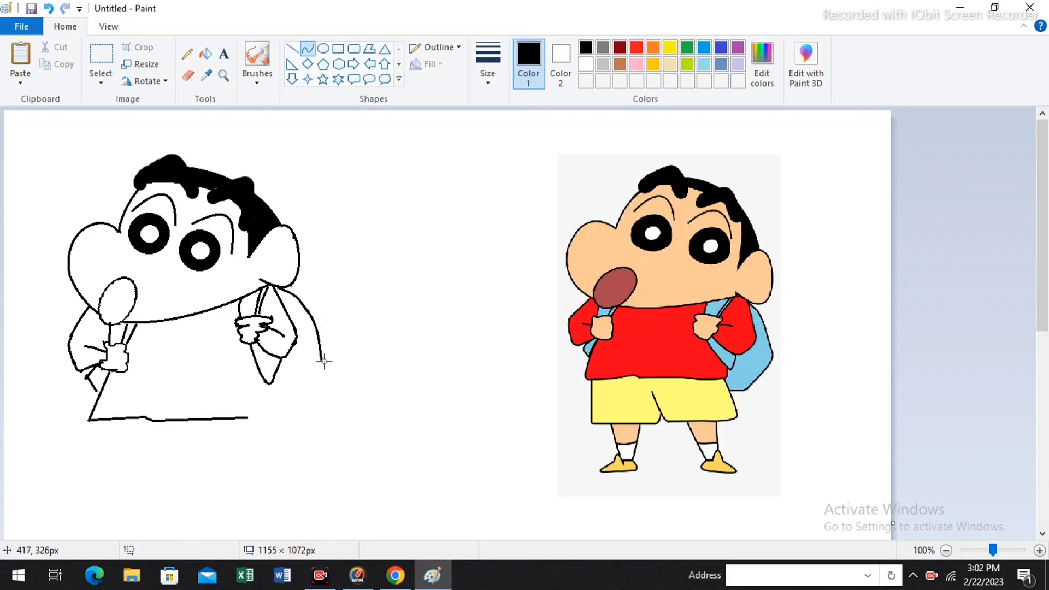
- Draw the shirt's right side as a curve below the strap tip and extend the hem to meet it
{"action": "scroll", "coordinate": [264, 428], "scroll_direction": "down", "scroll_amount": 3}
{"action": "left_click_drag", "start_coordinate": [265, 276], "coordinate": [270, 308]}
{"action": "double_click", "coordinate": [264, 285]}
{"action": "double_click", "coordinate": [259, 311]}
{"action": "left_click", "coordinate": [334, 322]}
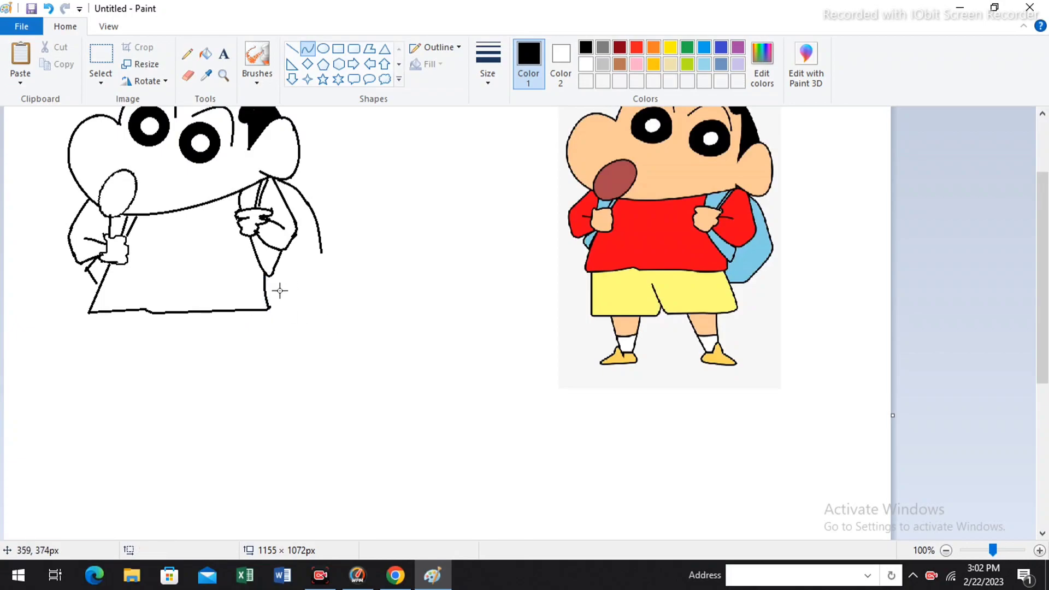
- Draw the shorts' left side and lower hem with lines and the inner leg seam with short curves
{"action": "left_click", "coordinate": [291, 49]}
{"action": "mouse_move", "coordinate": [103, 313]}
{"action": "left_mouse_down"}
{"action": "mouse_move", "coordinate": [100, 365]}
{"action": "mouse_move", "coordinate": [284, 363]}
{"action": "left_mouse_up"}
{"action": "left_click", "coordinate": [307, 49]}
{"action": "key", "text": "ctrl+z"}
{"action": "double_click", "coordinate": [180, 361]}
{"action": "left_click", "coordinate": [197, 363]}
{"action": "double_click", "coordinate": [178, 348]}
- Draw the shorts' slanted right side down from the shirt hem and round its lower corner into the hem
{"action": "double_click", "coordinate": [284, 363]}
{"action": "left_click", "coordinate": [323, 356]}
{"action": "key", "text": "ctrl+z"}
{"action": "mouse_move", "coordinate": [267, 309]}
{"action": "left_mouse_down"}
{"action": "mouse_move", "coordinate": [291, 359]}
{"action": "mouse_move", "coordinate": [281, 366]}
{"action": "mouse_move", "coordinate": [313, 320]}
{"action": "mouse_move", "coordinate": [334, 357]}
{"action": "mouse_move", "coordinate": [317, 424]}
{"action": "left_mouse_up"}
{"action": "double_click", "coordinate": [291, 359]}
{"action": "left_click", "coordinate": [318, 357]}
{"action": "double_click", "coordinate": [295, 364]}
{"action": "left_click", "coordinate": [329, 366]}
- Erase the lower part of the backpack's outer curve and redraw it straighter towards the side corner
{"action": "scroll", "coordinate": [329, 366], "scroll_direction": "up", "scroll_amount": 2}
{"action": "left_click", "coordinate": [188, 76]}
{"action": "left_click", "coordinate": [307, 49]}
{"action": "left_click", "coordinate": [306, 300]}
{"action": "left_click", "coordinate": [306, 302]}
{"action": "left_click", "coordinate": [357, 358]}
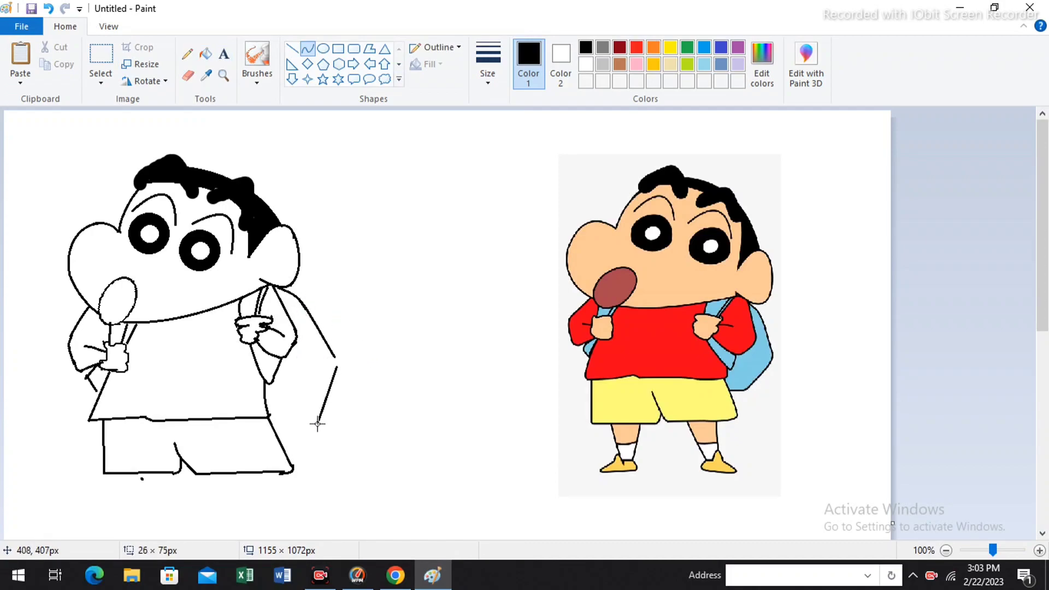
- Close the backpack's side corner with short curves and draw its bottom edge back to the shorts
{"action": "double_click", "coordinate": [332, 381]}
{"action": "left_click", "coordinate": [338, 360]}
{"action": "left_click_drag", "start_coordinate": [335, 355], "coordinate": [335, 376]}
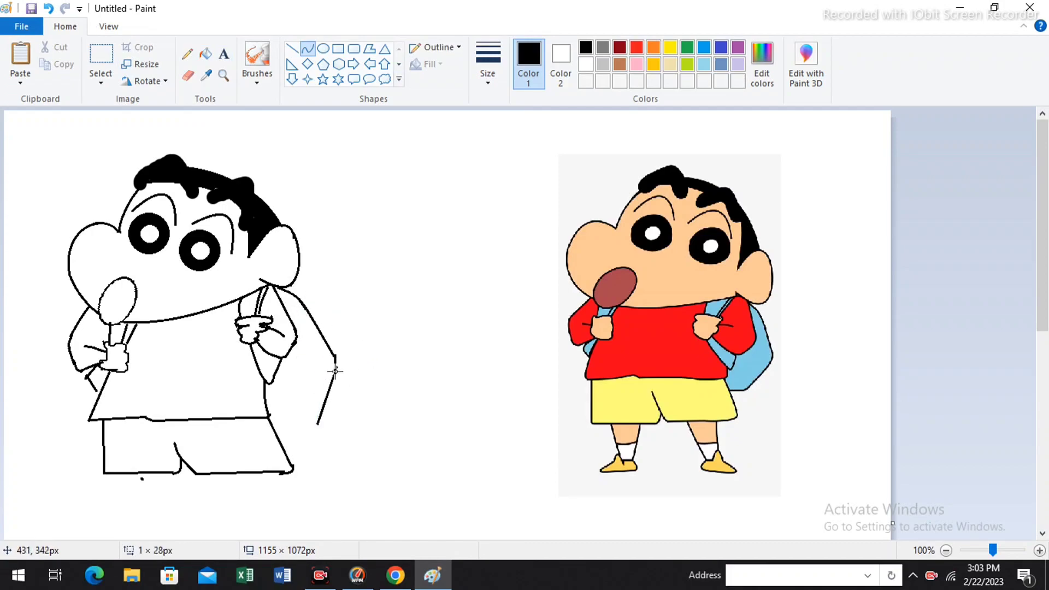
{"action": "left_click", "coordinate": [337, 362]}
{"action": "mouse_move", "coordinate": [314, 426]}
{"action": "left_mouse_down"}
{"action": "mouse_move", "coordinate": [270, 429]}
{"action": "mouse_move", "coordinate": [304, 426]}
{"action": "left_mouse_up"}
{"action": "double_click", "coordinate": [290, 428]}
{"action": "left_click", "coordinate": [313, 431]}
{"action": "left_click", "coordinate": [313, 428]}
- Erase the angular piece of backpack below the left sleeve and redraw it as a smooth curve meeting the shirt
{"action": "left_click", "coordinate": [187, 75]}
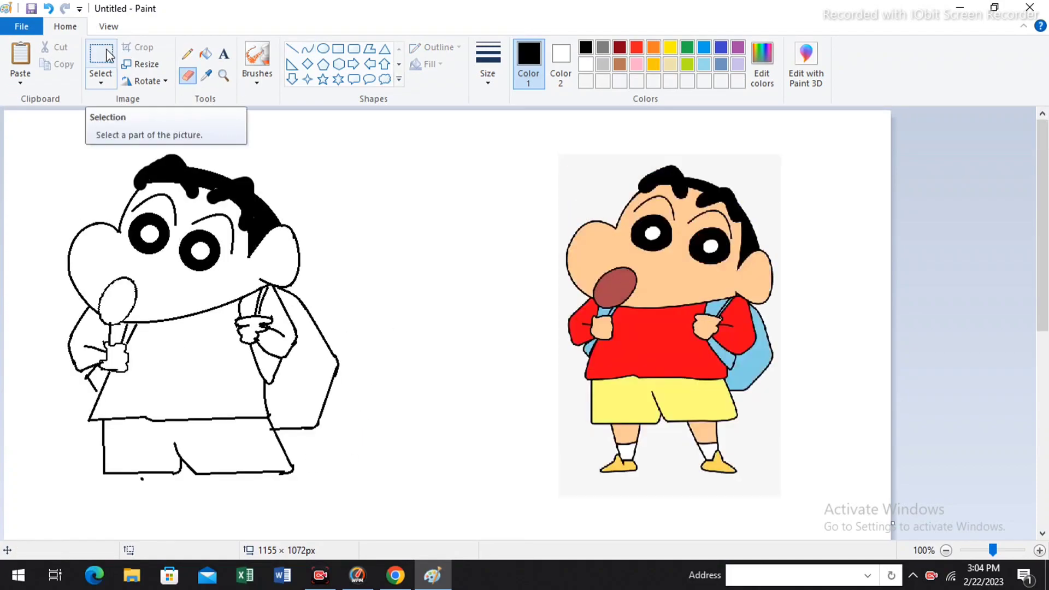
{"action": "left_click", "coordinate": [223, 75]}
{"action": "left_click", "coordinate": [187, 317]}
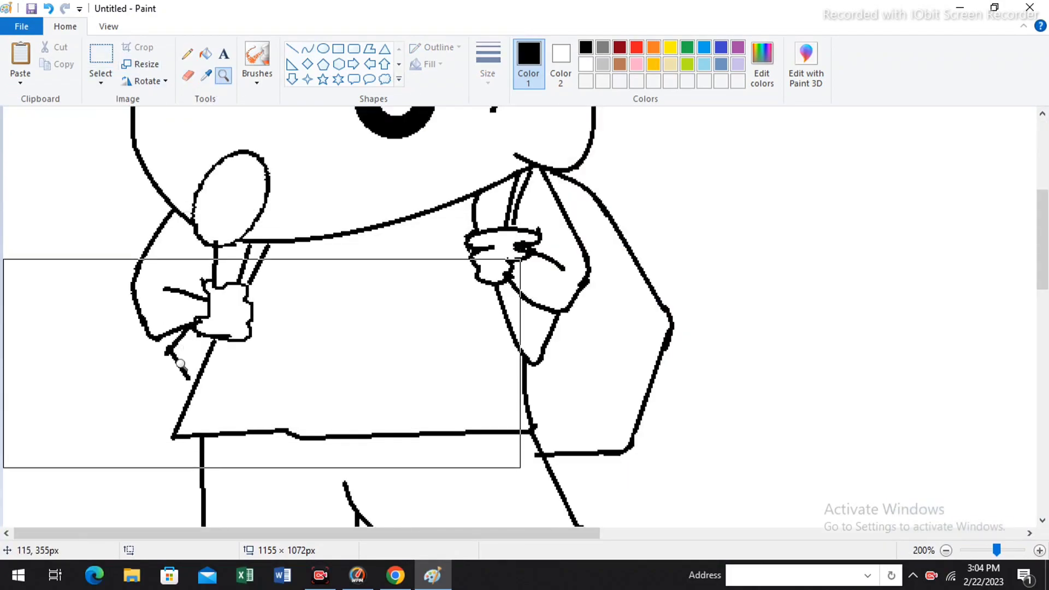
{"action": "left_click", "coordinate": [308, 48]}
{"action": "mouse_move", "coordinate": [184, 371]}
{"action": "left_mouse_down"}
{"action": "mouse_move", "coordinate": [187, 384]}
{"action": "mouse_move", "coordinate": [171, 351]}
{"action": "mouse_move", "coordinate": [177, 361]}
{"action": "left_mouse_up"}
{"action": "left_click", "coordinate": [188, 75]}
{"action": "left_click", "coordinate": [307, 48]}
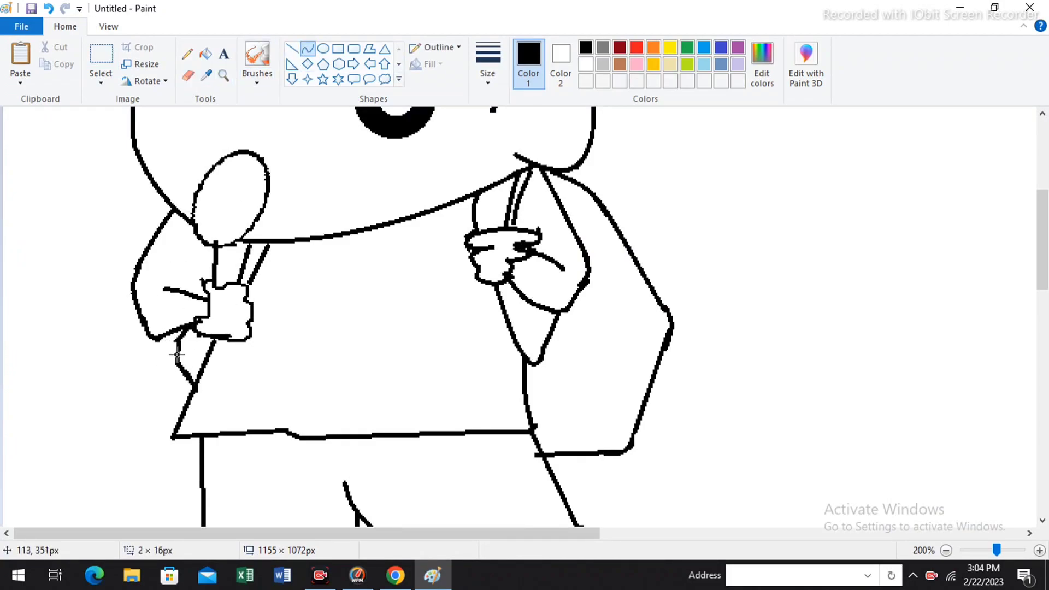
{"action": "left_click", "coordinate": [172, 345]}
- Select the whole drawn figure and move it slightly up to make room for the legs
{"action": "scroll", "coordinate": [234, 361], "scroll_direction": "up", "scroll_amount": 3}
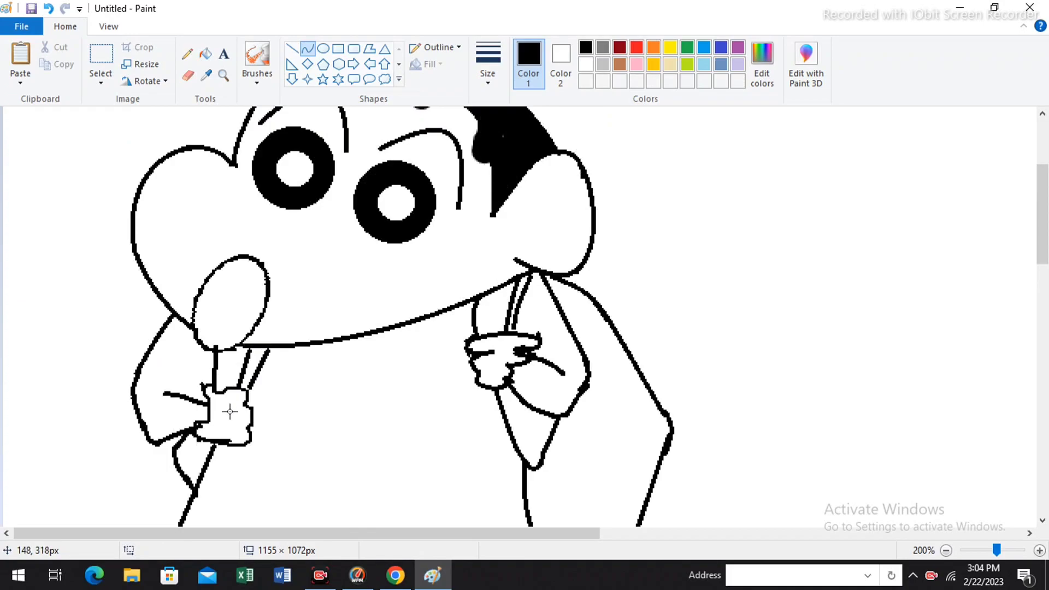
{"action": "left_click", "coordinate": [224, 76]}
{"action": "right_click", "coordinate": [266, 415]}
{"action": "left_click", "coordinate": [102, 59]}
{"action": "mouse_move", "coordinate": [60, 133]}
{"action": "left_mouse_down"}
{"action": "mouse_move", "coordinate": [318, 450]}
{"action": "mouse_move", "coordinate": [354, 522]}
{"action": "left_mouse_up"}
{"action": "left_click_drag", "start_coordinate": [299, 468], "coordinate": [296, 452]}
{"action": "left_click", "coordinate": [369, 416]}
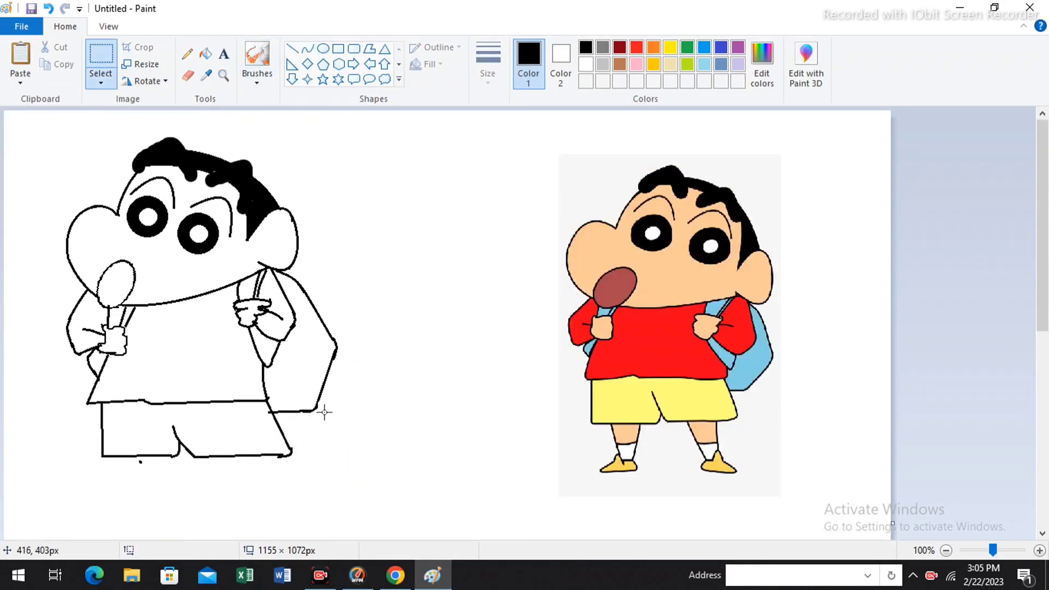
- Draw both sides of the left leg as slightly curved lines tapering down from the shorts
{"action": "left_click", "coordinate": [292, 48]}
{"action": "left_click_drag", "start_coordinate": [125, 457], "coordinate": [139, 507]}
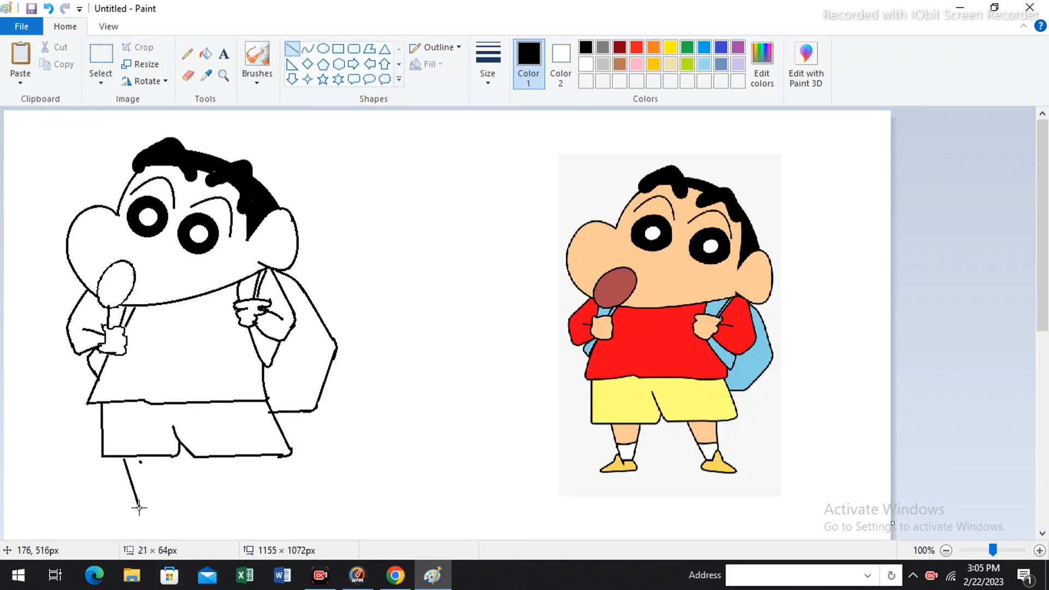
{"action": "key", "text": "ctrl+z"}
{"action": "left_click", "coordinate": [307, 49]}
{"action": "left_click_drag", "start_coordinate": [123, 456], "coordinate": [141, 508]}
{"action": "left_click", "coordinate": [126, 477]}
{"action": "left_click", "coordinate": [132, 481]}
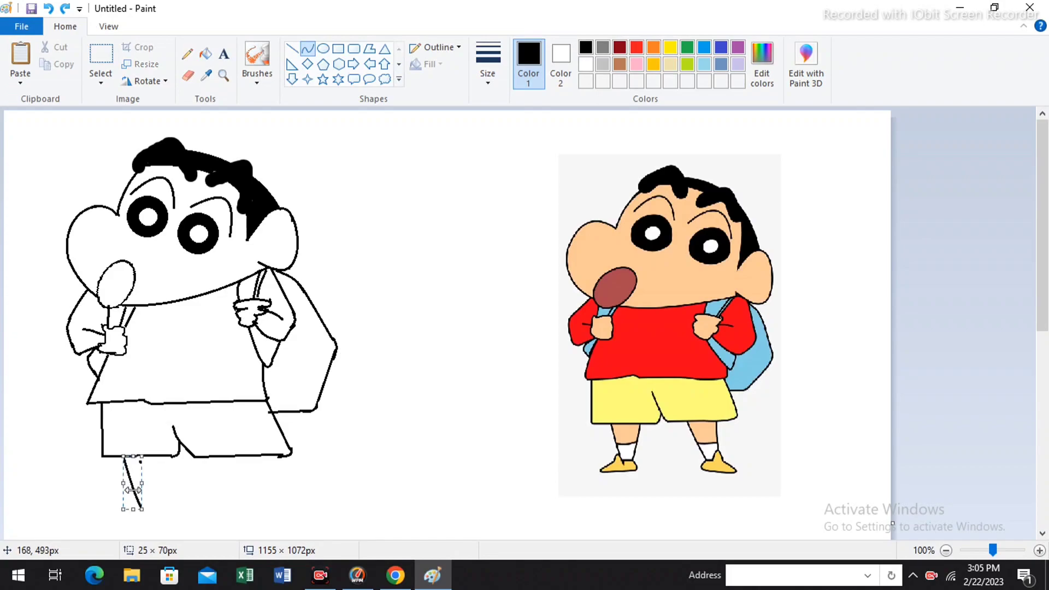
{"action": "left_click_drag", "start_coordinate": [164, 455], "coordinate": [152, 503]}
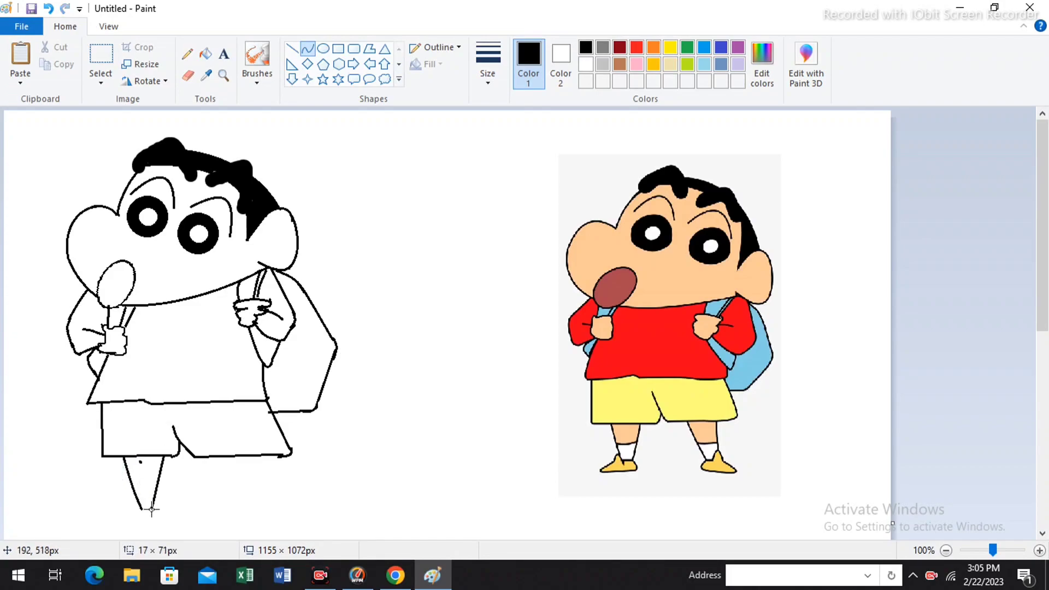
- Draw a curved line across the left leg for the top of the sock
{"action": "mouse_move", "coordinate": [164, 467]}
{"action": "left_mouse_down"}
{"action": "mouse_move", "coordinate": [156, 491]}
{"action": "mouse_move", "coordinate": [159, 483]}
{"action": "mouse_move", "coordinate": [146, 487]}
{"action": "left_mouse_up"}
{"action": "left_click", "coordinate": [159, 483]}
{"action": "left_click", "coordinate": [179, 480]}
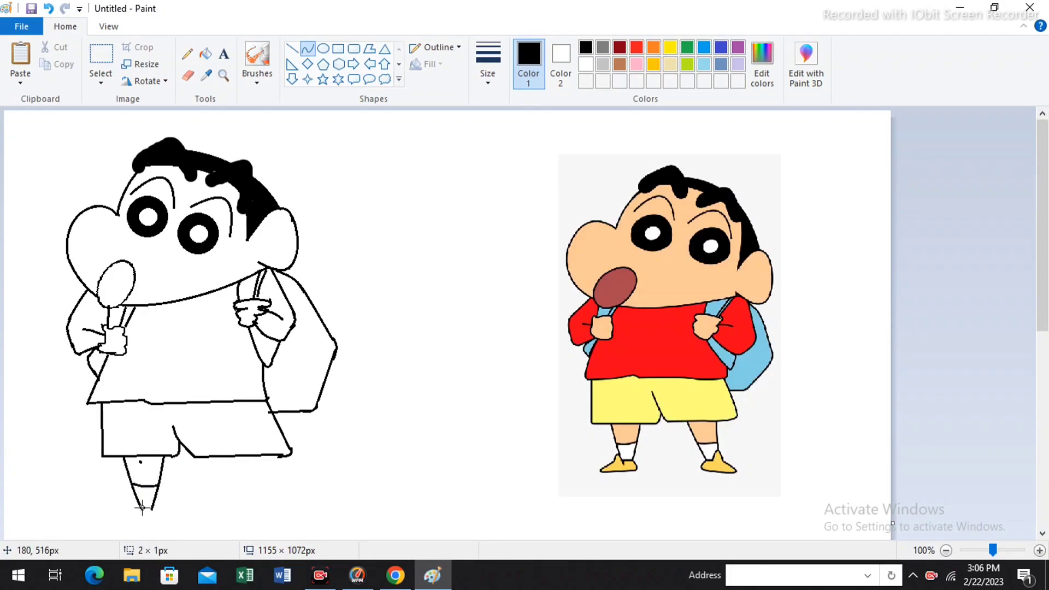
- Draw the left shoe below the sock with short curves for the ankle, heel, toe and sole
{"action": "left_click", "coordinate": [180, 509]}
{"action": "key", "text": "ctrl+z"}
{"action": "mouse_move", "coordinate": [151, 509]}
{"action": "left_mouse_down"}
{"action": "mouse_move", "coordinate": [165, 509]}
{"action": "mouse_move", "coordinate": [164, 523]}
{"action": "mouse_move", "coordinate": [115, 527]}
{"action": "mouse_move", "coordinate": [137, 499]}
{"action": "left_mouse_up"}
{"action": "left_click", "coordinate": [187, 75]}
{"action": "left_click", "coordinate": [307, 48]}
{"action": "double_click", "coordinate": [124, 519]}
{"action": "left_click", "coordinate": [215, 505]}
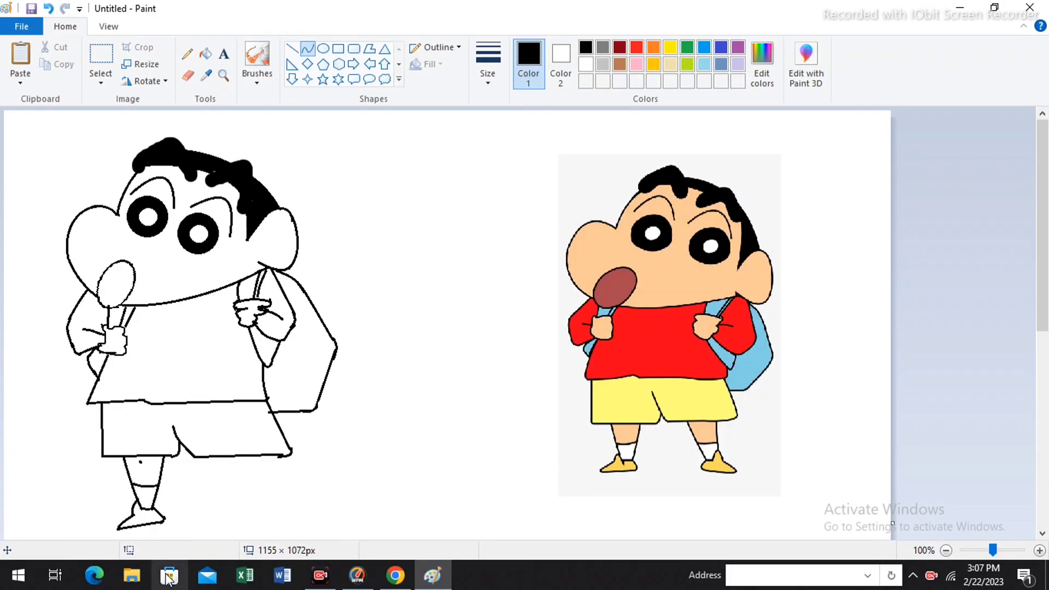
- Erase the rough tip of the left shoe and redraw it with a short rounded curve
{"action": "left_click", "coordinate": [223, 75]}
{"action": "left_click", "coordinate": [151, 522]}
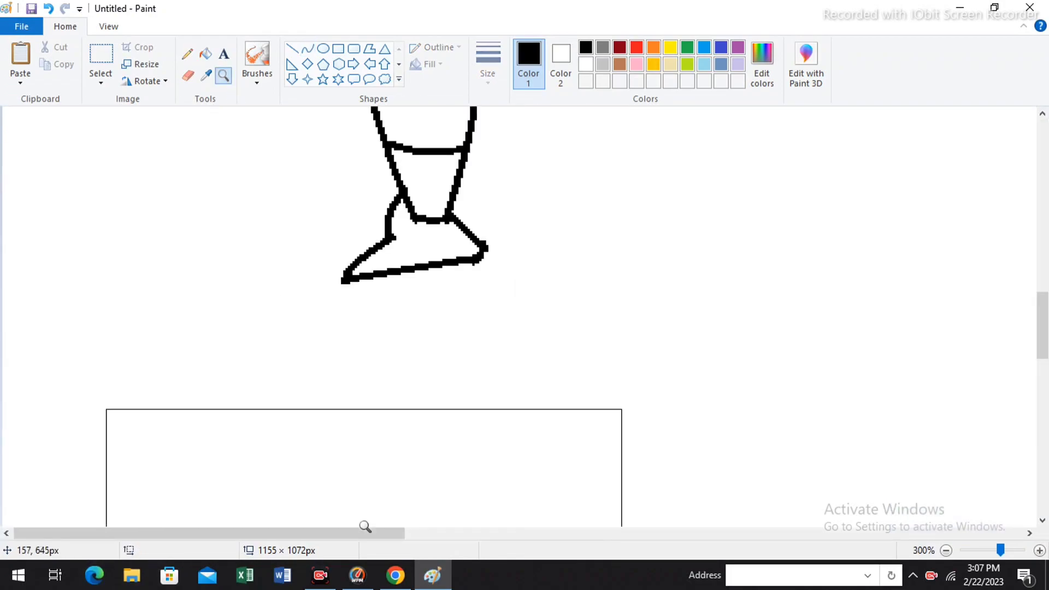
{"action": "left_click", "coordinate": [188, 75]}
{"action": "left_click", "coordinate": [307, 48]}
{"action": "left_click_drag", "start_coordinate": [93, 269], "coordinate": [85, 277]}
{"action": "scroll", "coordinate": [222, 244], "scroll_direction": "up", "scroll_amount": 1}
{"action": "left_click", "coordinate": [223, 76]}
{"action": "right_click", "coordinate": [90, 306]}
{"action": "right_click", "coordinate": [82, 305]}
{"action": "right_click", "coordinate": [77, 306]}
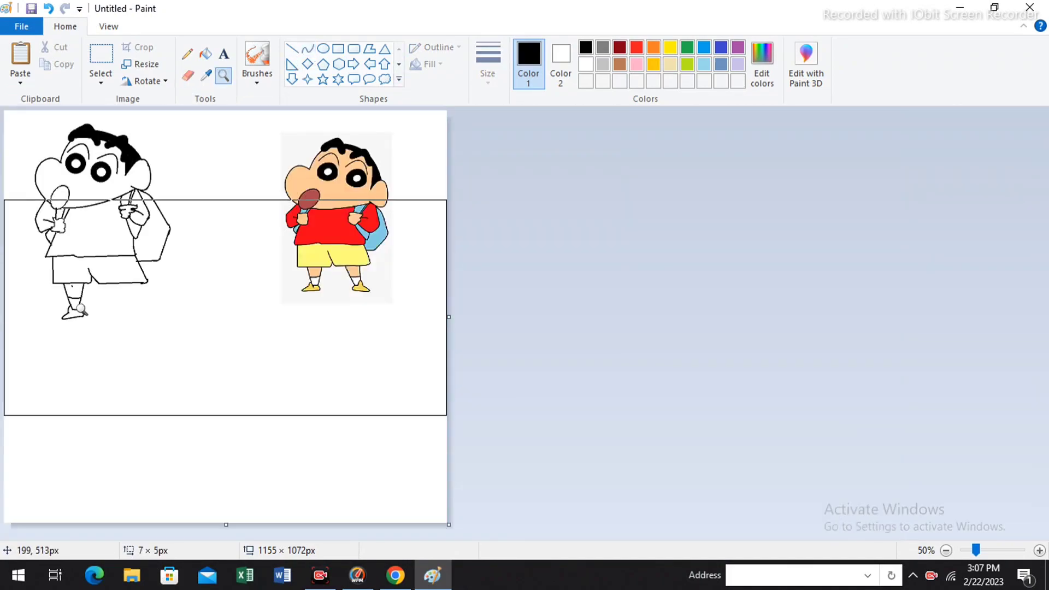
{"action": "left_click", "coordinate": [83, 254]}
{"action": "scroll", "coordinate": [133, 306], "scroll_direction": "up", "scroll_amount": 2}
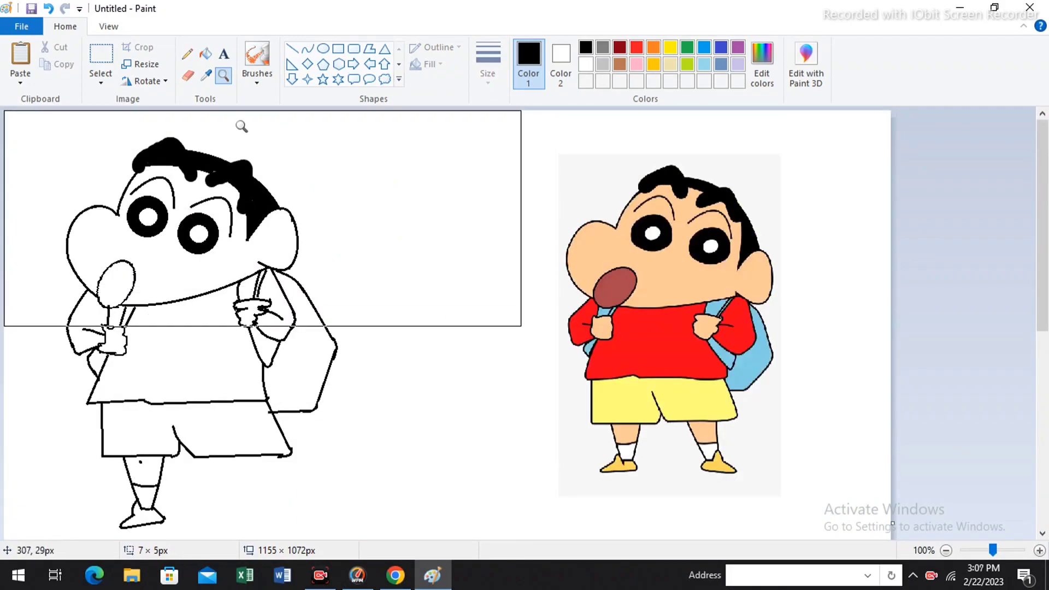
- Draw both sides of the right leg as curved lines tapering down from the shorts
{"action": "left_click", "coordinate": [307, 49]}
{"action": "left_click_drag", "start_coordinate": [213, 454], "coordinate": [253, 507]}
{"action": "left_click_drag", "start_coordinate": [255, 457], "coordinate": [252, 506]}
{"action": "key", "text": "ctrl+z"}
{"action": "mouse_move", "coordinate": [259, 456]}
{"action": "left_mouse_down"}
{"action": "mouse_move", "coordinate": [252, 505]}
{"action": "mouse_move", "coordinate": [228, 486]}
{"action": "mouse_move", "coordinate": [253, 487]}
{"action": "left_mouse_up"}
{"action": "left_click", "coordinate": [253, 469]}
- Draw a curved line across the right leg for the top of the sock
{"action": "left_click", "coordinate": [251, 486]}
{"action": "left_click", "coordinate": [240, 490]}
{"action": "left_click", "coordinate": [239, 490]}
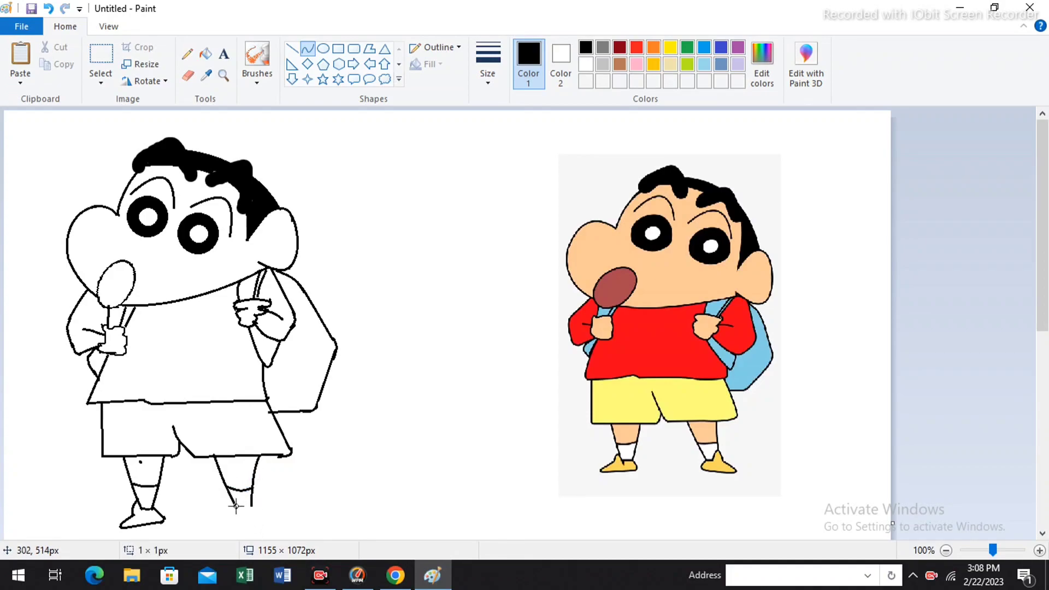
- Draw the right shoe below the sock with short curves for the ankle, toe, heel and sole
{"action": "mouse_move", "coordinate": [246, 505]}
{"action": "left_mouse_down"}
{"action": "mouse_move", "coordinate": [251, 493]}
{"action": "mouse_move", "coordinate": [274, 515]}
{"action": "mouse_move", "coordinate": [232, 520]}
{"action": "mouse_move", "coordinate": [277, 517]}
{"action": "left_mouse_up"}
{"action": "left_click", "coordinate": [250, 494]}
{"action": "left_click", "coordinate": [250, 494]}
{"action": "left_click", "coordinate": [292, 519]}
{"action": "left_click", "coordinate": [231, 515]}
{"action": "left_click", "coordinate": [259, 522]}
{"action": "left_click", "coordinate": [236, 519]}
{"action": "left_click", "coordinate": [236, 520]}
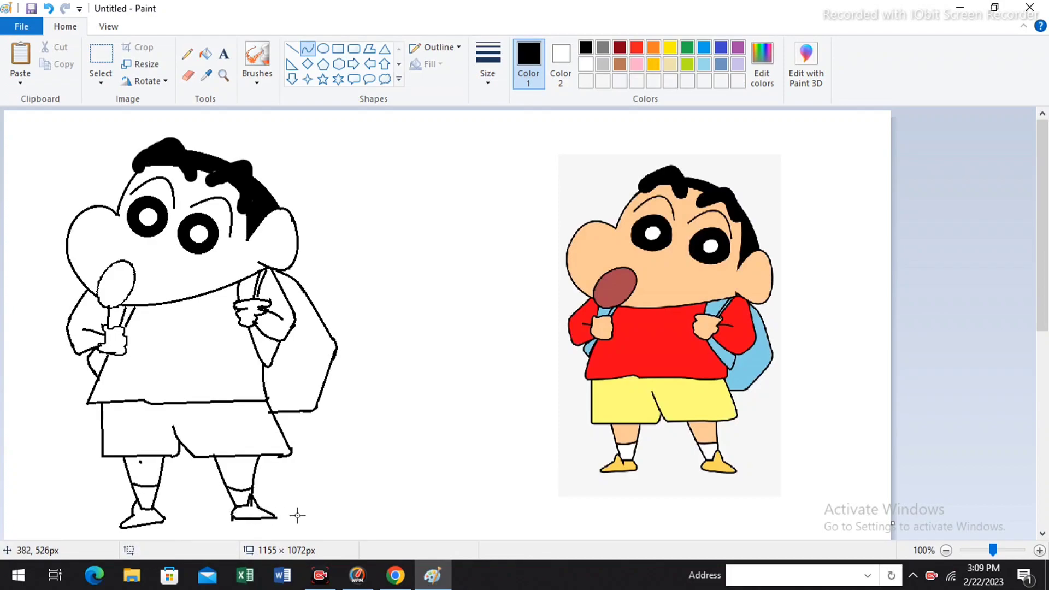
- Erase the overshooting lines at the right shoe's toe and heel and redraw the toe with a short curve
{"action": "left_click", "coordinate": [223, 76]}
{"action": "left_click", "coordinate": [328, 523]}
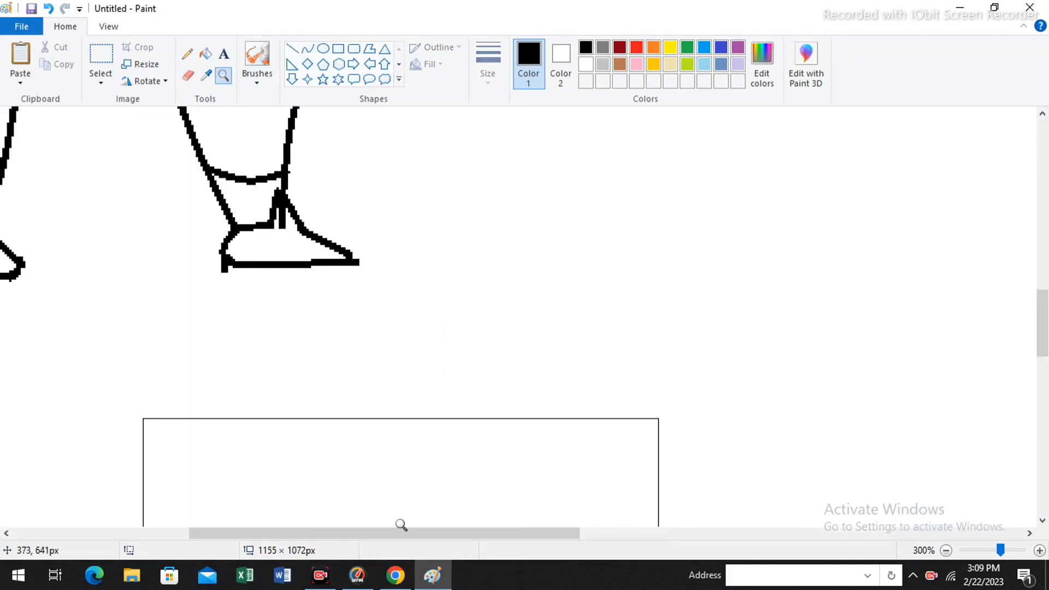
{"action": "left_click", "coordinate": [188, 75]}
{"action": "mouse_move", "coordinate": [327, 262]}
{"action": "left_mouse_down"}
{"action": "mouse_move", "coordinate": [306, 257]}
{"action": "mouse_move", "coordinate": [316, 255]}
{"action": "left_mouse_up"}
{"action": "left_click", "coordinate": [307, 48]}
{"action": "left_click", "coordinate": [324, 263]}
{"action": "left_click", "coordinate": [323, 262]}
{"action": "left_click", "coordinate": [188, 75]}
{"action": "left_click", "coordinate": [182, 273]}
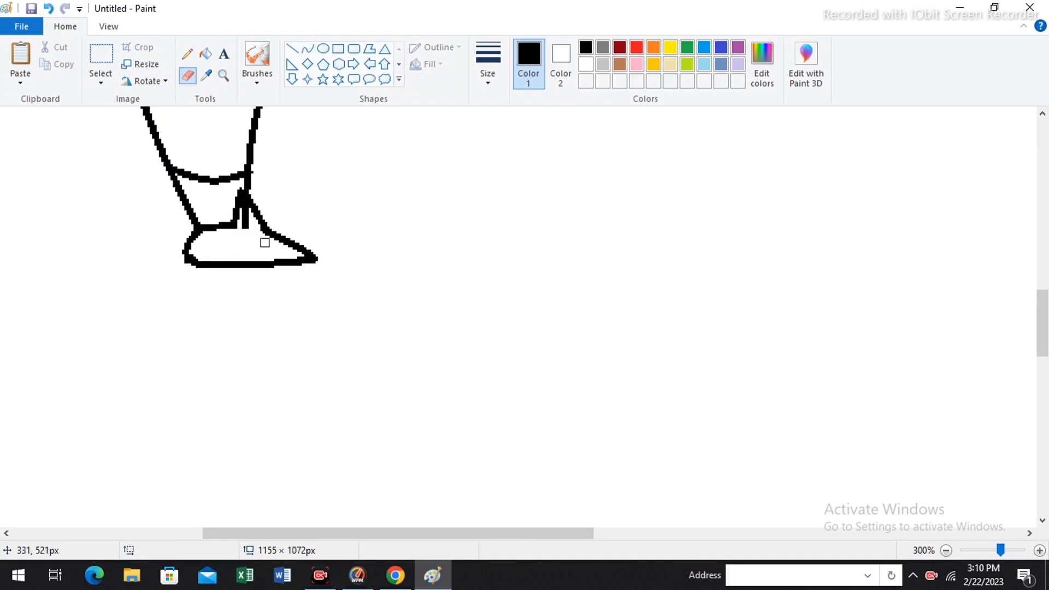
{"action": "key", "text": "ctrl+z"}
- Erase the stray line at the right ankle and the excess stub under the shorts' lower right corner
{"action": "left_click_drag", "start_coordinate": [251, 227], "coordinate": [246, 226]}
{"action": "scroll", "coordinate": [248, 222], "scroll_direction": "up", "scroll_amount": 2}
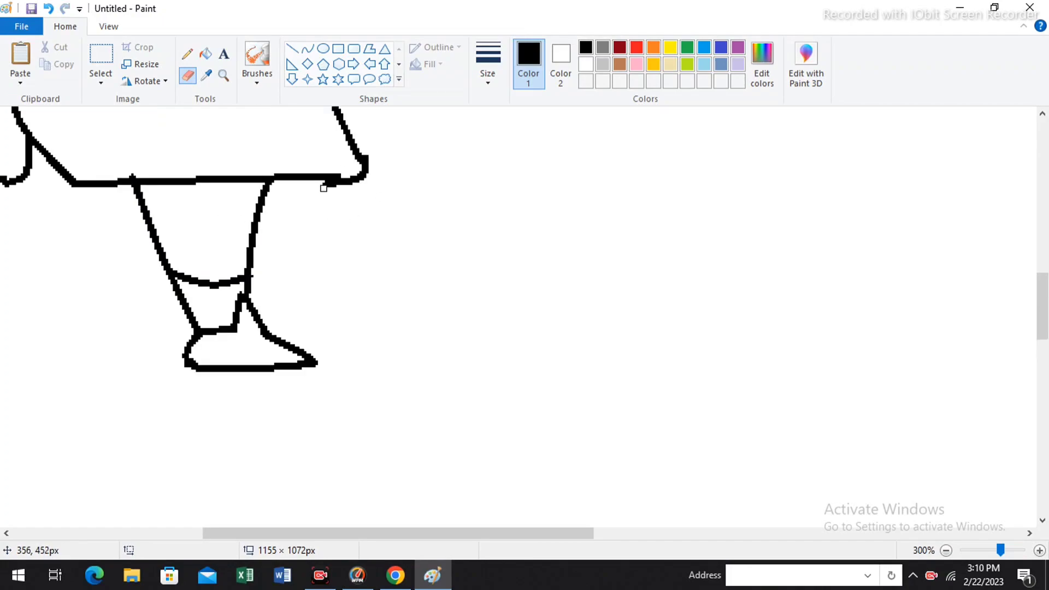
{"action": "scroll", "coordinate": [380, 503], "scroll_direction": "right", "scroll_amount": 3}
{"action": "left_click", "coordinate": [222, 76]}
{"action": "right_click", "coordinate": [249, 260]}
{"action": "left_click_drag", "start_coordinate": [383, 533], "coordinate": [164, 533]}
{"action": "scroll", "coordinate": [541, 278], "scroll_direction": "up", "scroll_amount": 2}
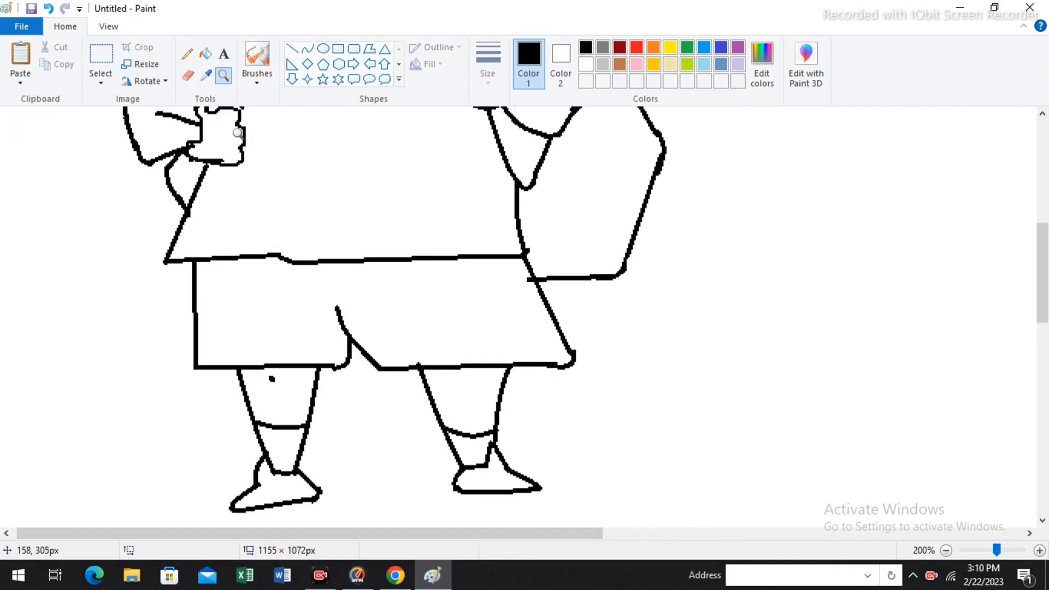
- Erase the stray dot inside the left leg
{"action": "left_click", "coordinate": [188, 75]}
{"action": "left_click", "coordinate": [271, 382]}
{"action": "left_click", "coordinate": [223, 75]}
{"action": "right_click", "coordinate": [260, 265]}
{"action": "scroll", "coordinate": [268, 262], "scroll_direction": "up", "scroll_amount": 4}
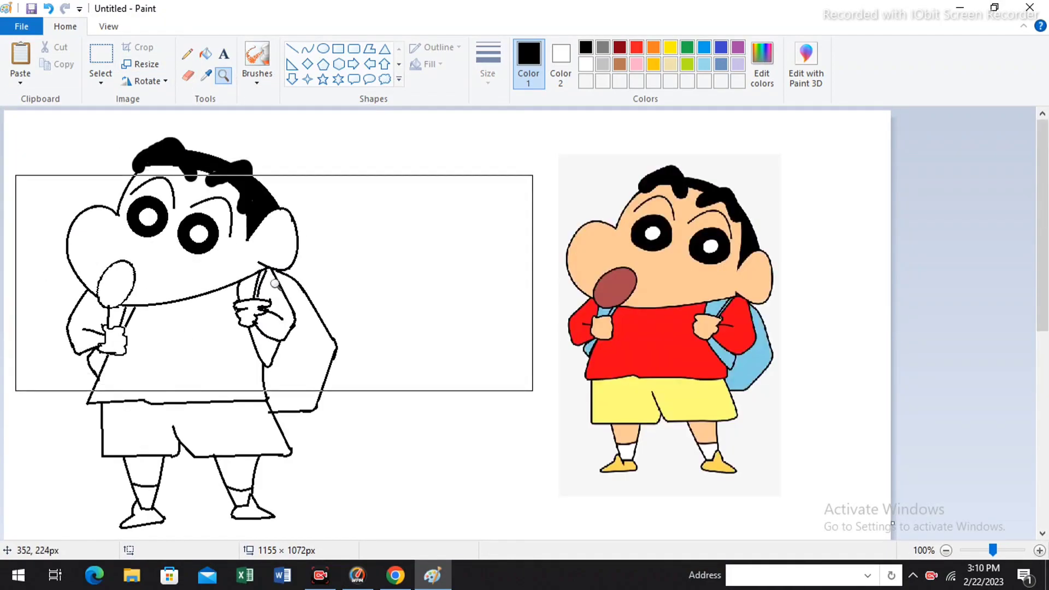
- Mix a custom peach colour and fill the head with it
{"action": "left_click", "coordinate": [206, 53]}
{"action": "left_click", "coordinate": [762, 65]}
{"action": "left_click", "coordinate": [543, 195]}
{"action": "left_click", "coordinate": [538, 192]}
{"action": "left_click", "coordinate": [683, 200]}
{"action": "left_click_drag", "start_coordinate": [686, 208], "coordinate": [685, 214]}
{"action": "left_click", "coordinate": [382, 390]}
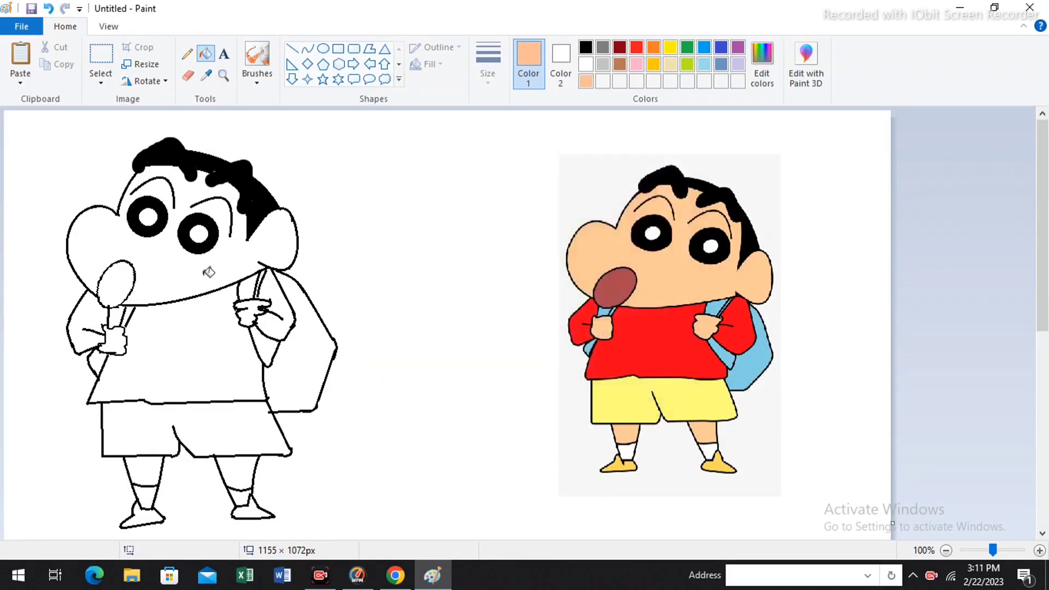
{"action": "left_click", "coordinate": [187, 257]}
- Try a lighter peach fill on the head, followed by a gold fill
{"action": "left_click", "coordinate": [762, 63]}
{"action": "left_click", "coordinate": [689, 198]}
{"action": "left_click", "coordinate": [382, 390]}
{"action": "left_click", "coordinate": [221, 276]}
{"action": "left_click", "coordinate": [653, 64]}
{"action": "left_click", "coordinate": [194, 251]}
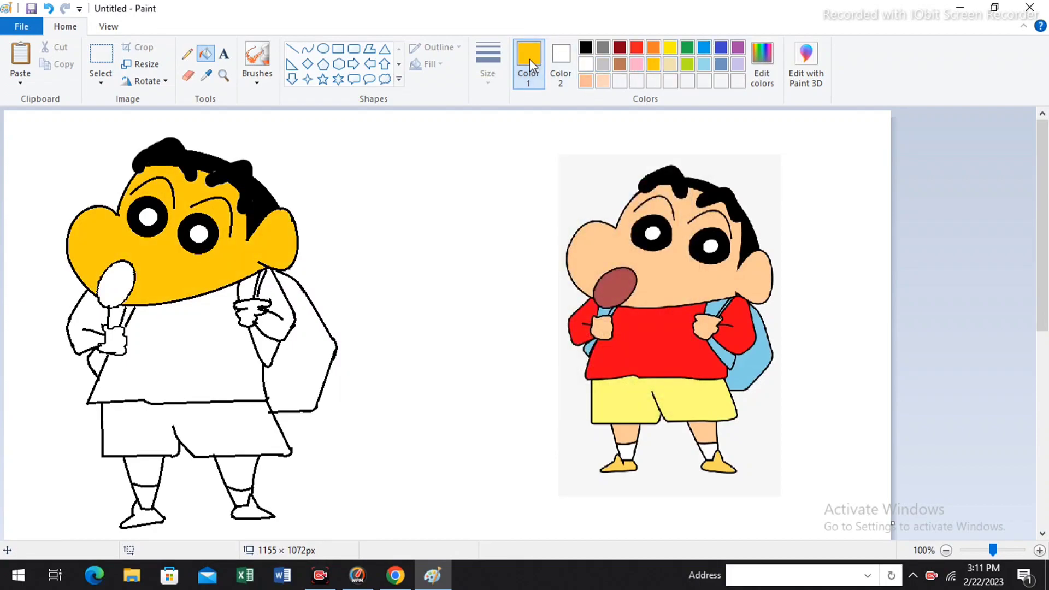
- Mix a light peach skin tone from the saved custom colour and refill the head with it
{"action": "left_click", "coordinate": [762, 63]}
{"action": "left_click", "coordinate": [368, 327]}
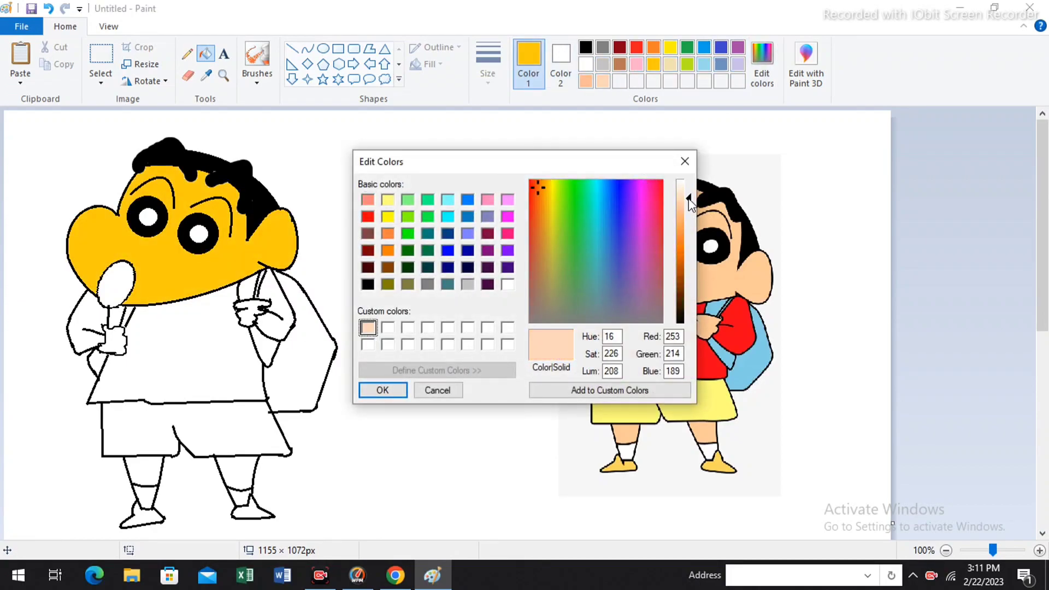
{"action": "mouse_move", "coordinate": [541, 186]}
{"action": "left_mouse_down"}
{"action": "mouse_move", "coordinate": [543, 195]}
{"action": "mouse_move", "coordinate": [549, 184]}
{"action": "mouse_move", "coordinate": [539, 192]}
{"action": "left_mouse_up"}
{"action": "left_click", "coordinate": [685, 203]}
{"action": "left_click", "coordinate": [382, 389]}
{"action": "left_click", "coordinate": [218, 274]}
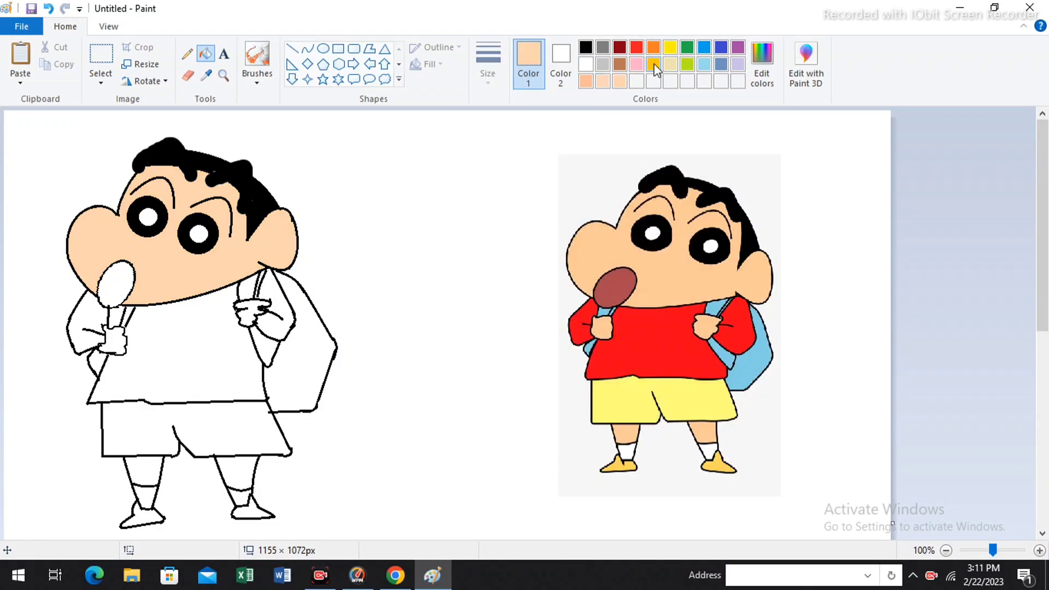
- Mix a dark orange custom colour, save it to the custom colours, and fill the oval treat by the mouth with it
{"action": "left_click", "coordinate": [619, 64]}
{"action": "left_click", "coordinate": [764, 64]}
{"action": "left_click", "coordinate": [687, 220]}
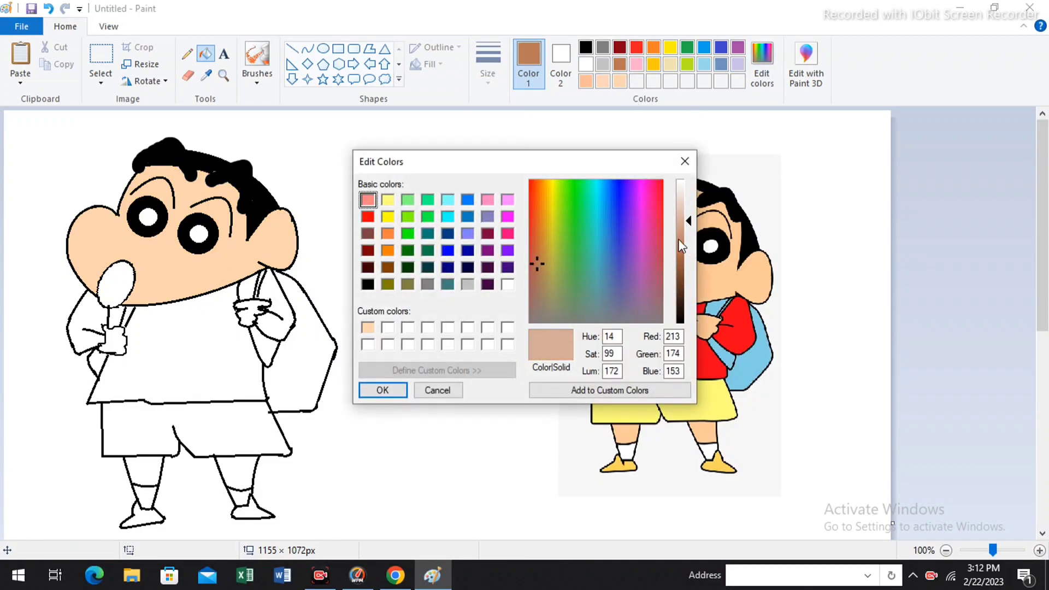
{"action": "left_click", "coordinate": [687, 226]}
{"action": "left_click", "coordinate": [542, 219]}
{"action": "left_click_drag", "start_coordinate": [684, 250], "coordinate": [685, 242]}
{"action": "mouse_move", "coordinate": [536, 184]}
{"action": "left_mouse_down"}
{"action": "mouse_move", "coordinate": [540, 206]}
{"action": "mouse_move", "coordinate": [537, 192]}
{"action": "left_mouse_up"}
{"action": "left_click", "coordinate": [540, 201]}
{"action": "left_click_drag", "start_coordinate": [687, 245], "coordinate": [687, 259]}
{"action": "left_click", "coordinate": [567, 391]}
{"action": "left_click", "coordinate": [384, 390]}
{"action": "left_click", "coordinate": [126, 277]}
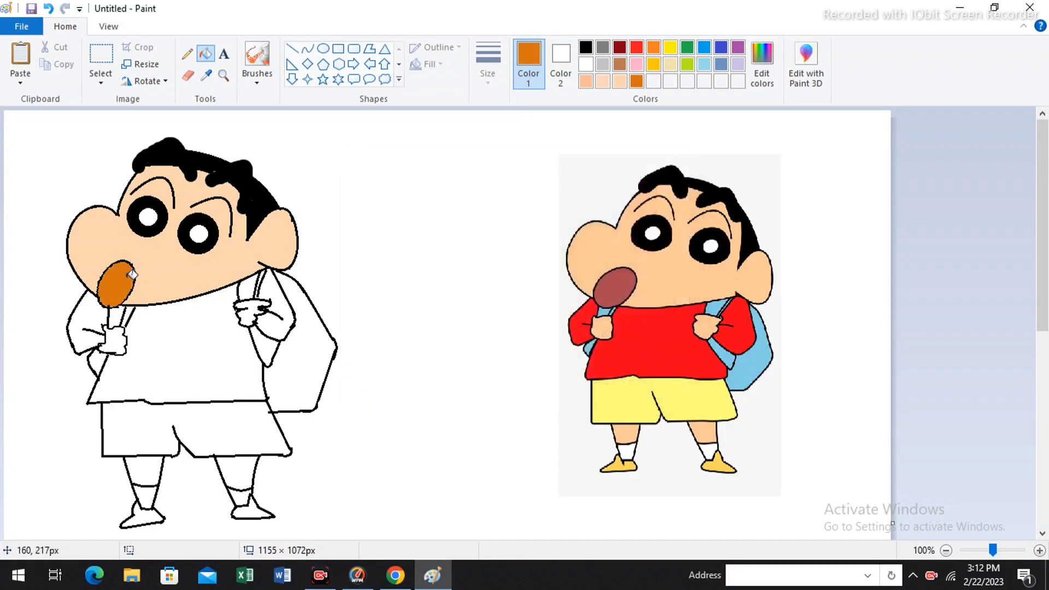
- Fill the boy's shirt and both sleeves with red, and both hands with the saved light peach
{"action": "left_click", "coordinate": [652, 49]}
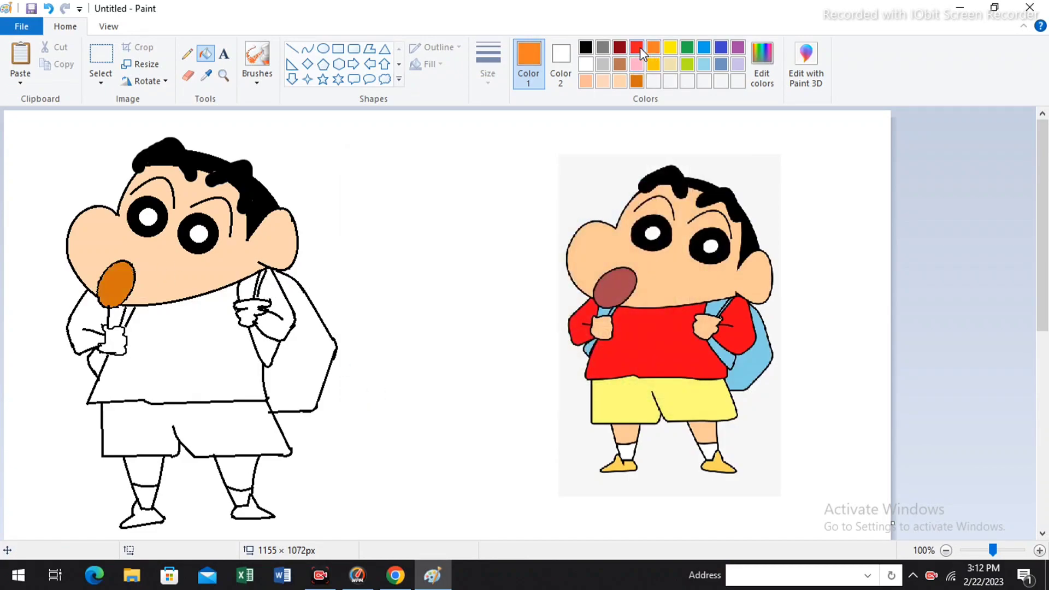
{"action": "left_click", "coordinate": [86, 319]}
{"action": "left_click", "coordinate": [279, 306]}
{"action": "left_click", "coordinate": [619, 80]}
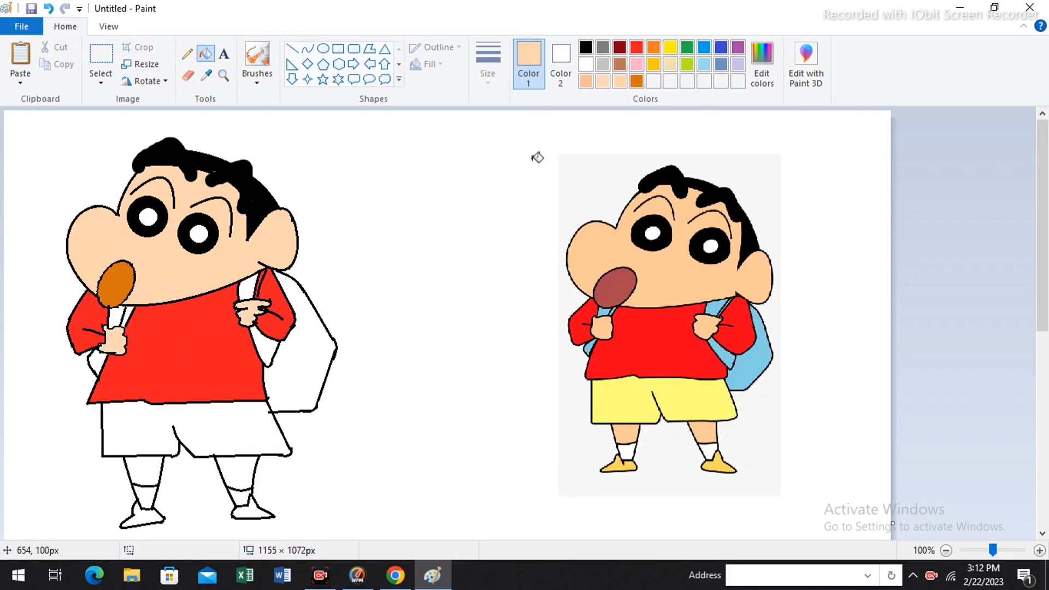
- Fill the backpack and its visible strap areas with light blue
{"action": "left_click", "coordinate": [704, 64]}
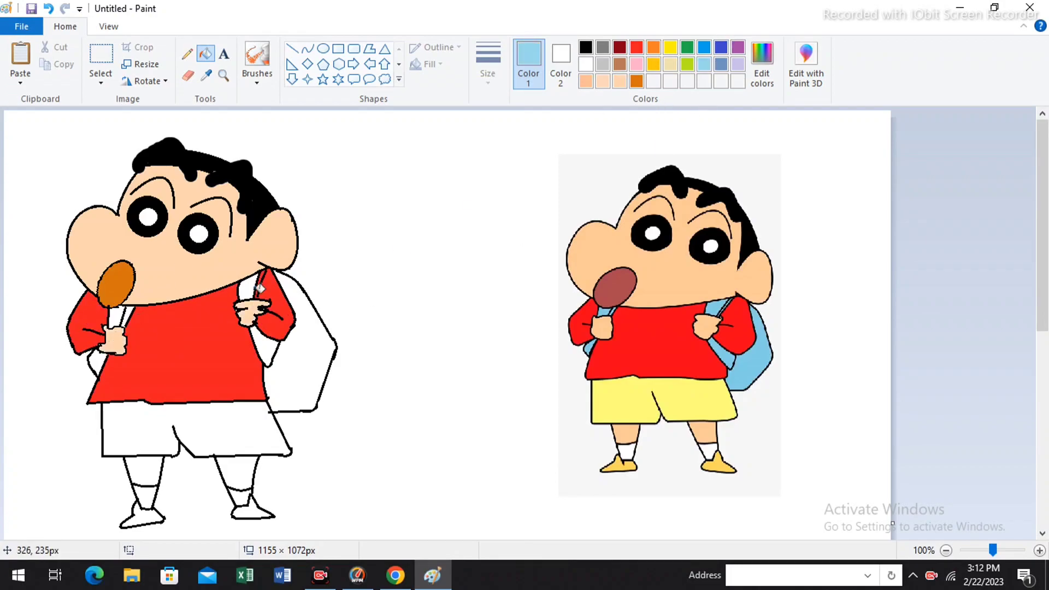
{"action": "left_click", "coordinate": [268, 345]}
- Try a touch-up at the shoulder below the ear, where the sleeve meets the backpack, and undo it
{"action": "left_click", "coordinate": [223, 76]}
{"action": "left_click", "coordinate": [274, 302]}
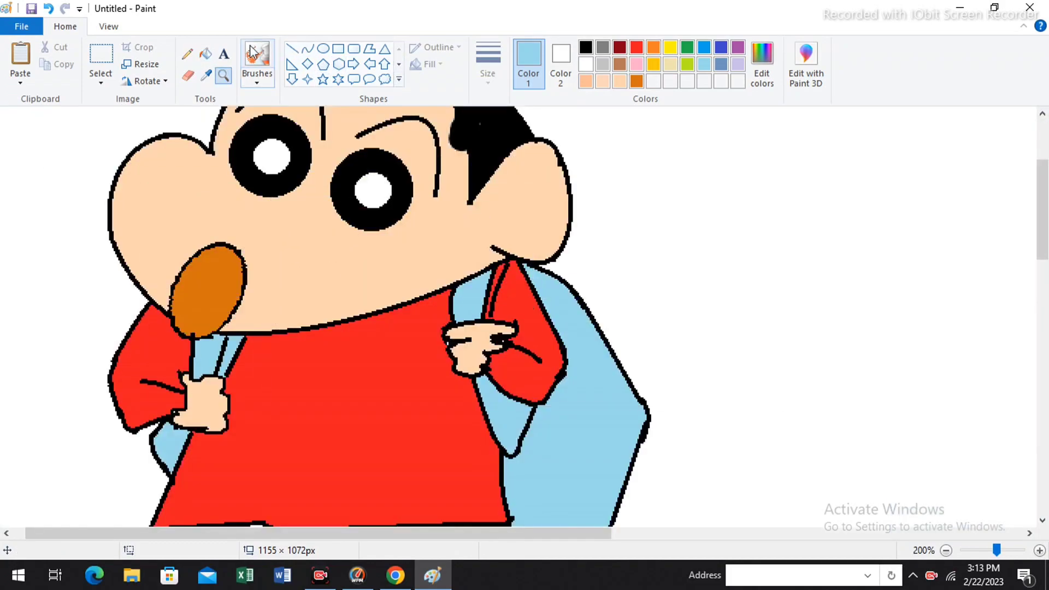
{"action": "left_click", "coordinate": [187, 53]}
{"action": "left_click_drag", "start_coordinate": [343, 534], "coordinate": [430, 534]}
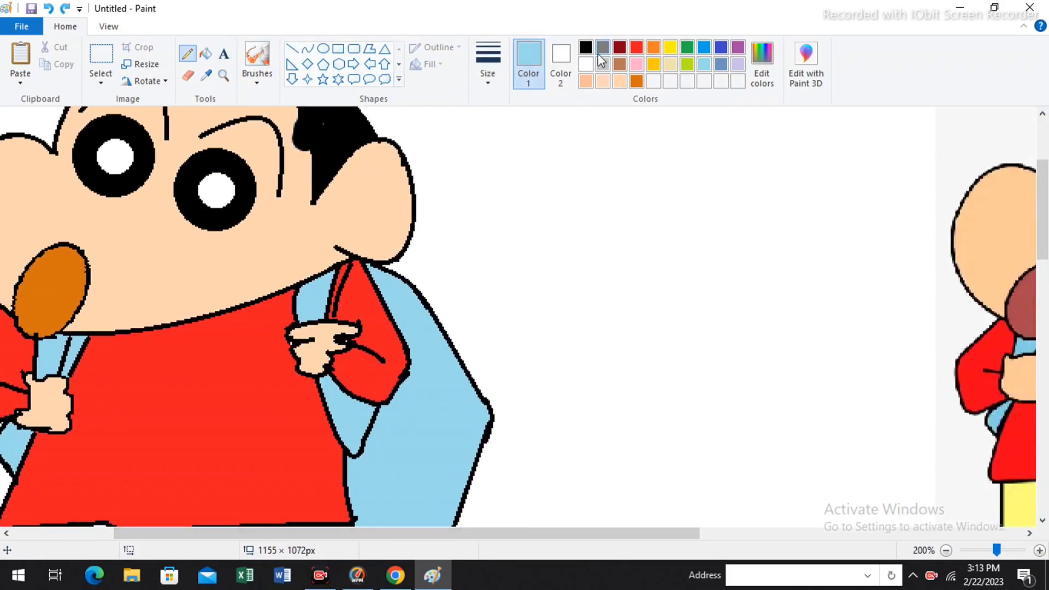
{"action": "left_click", "coordinate": [208, 52]}
{"action": "left_click", "coordinate": [206, 75]}
{"action": "left_click", "coordinate": [438, 275]}
{"action": "left_click", "coordinate": [350, 268]}
{"action": "key", "text": "ctrl+z"}
{"action": "left_click", "coordinate": [223, 75]}
{"action": "right_click", "coordinate": [229, 290]}
- Fill the boy's shorts with yellow
{"action": "left_click", "coordinate": [669, 48]}
{"action": "left_click", "coordinate": [206, 53]}
{"action": "left_click", "coordinate": [214, 425]}
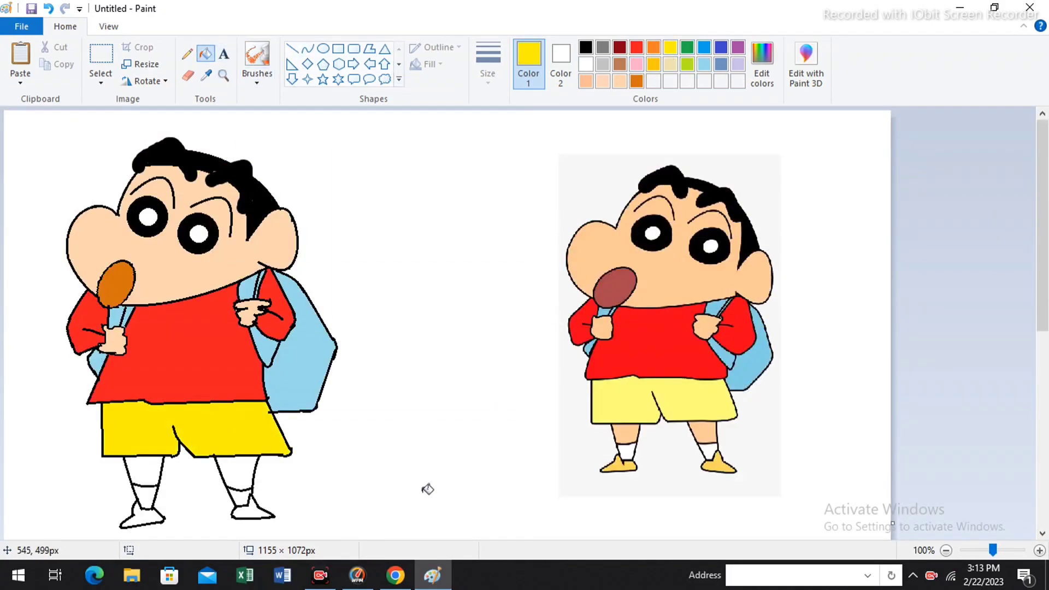
- Fill both shoes with gold and the bare part of both legs with the saved light peach
{"action": "left_click", "coordinate": [622, 81]}
{"action": "left_click", "coordinate": [236, 464]}
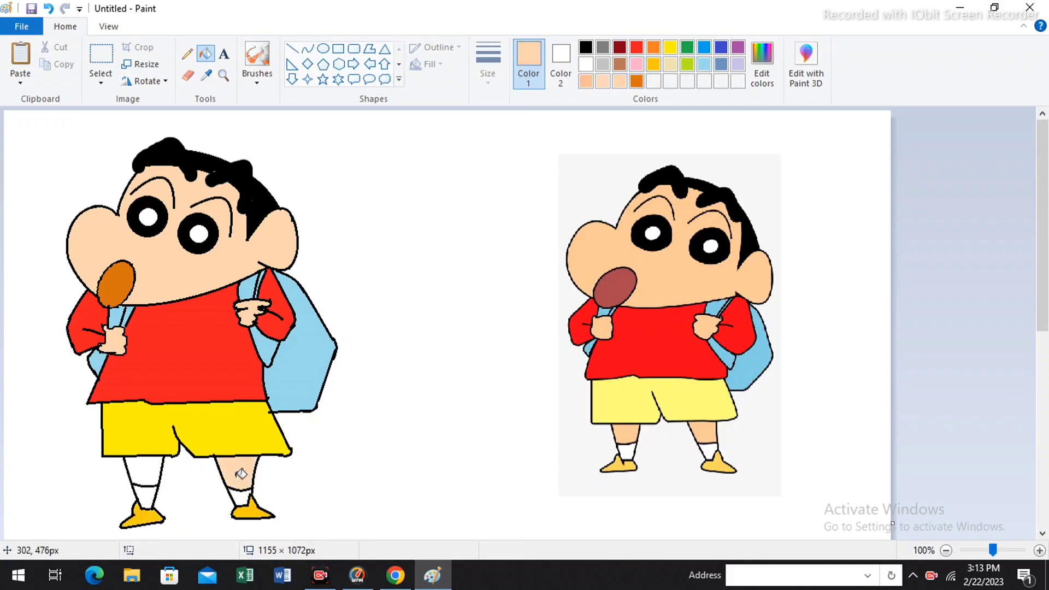
{"action": "left_click", "coordinate": [143, 467]}
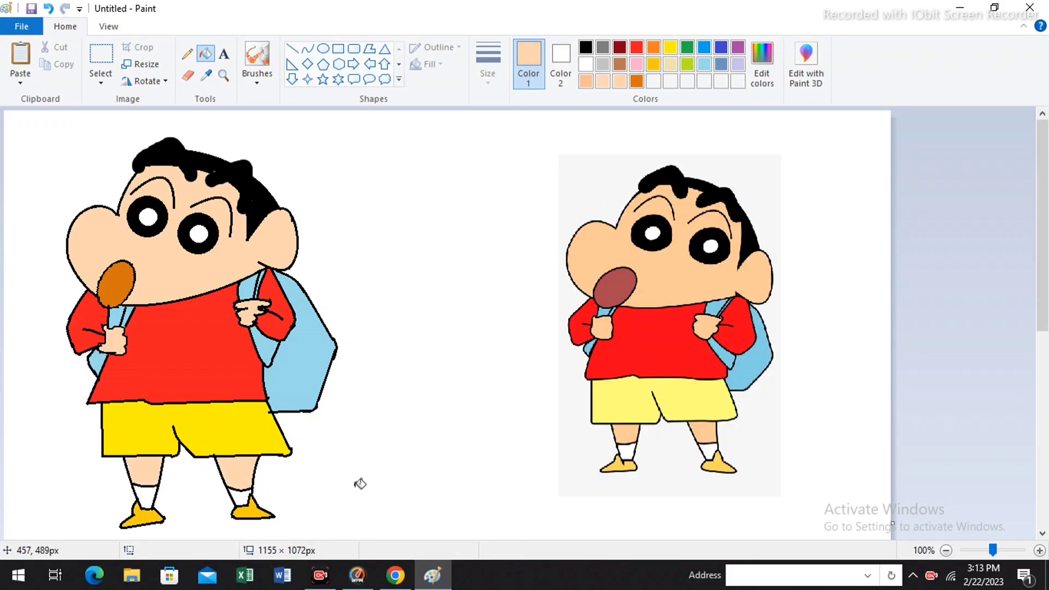